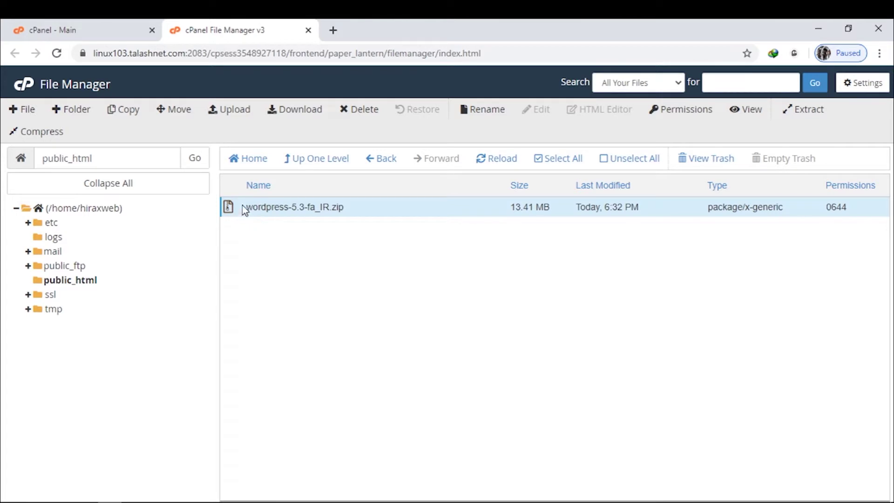
Step: Extract the WordPress zip into /public_html and dismiss the extraction results
right_click(255, 211)
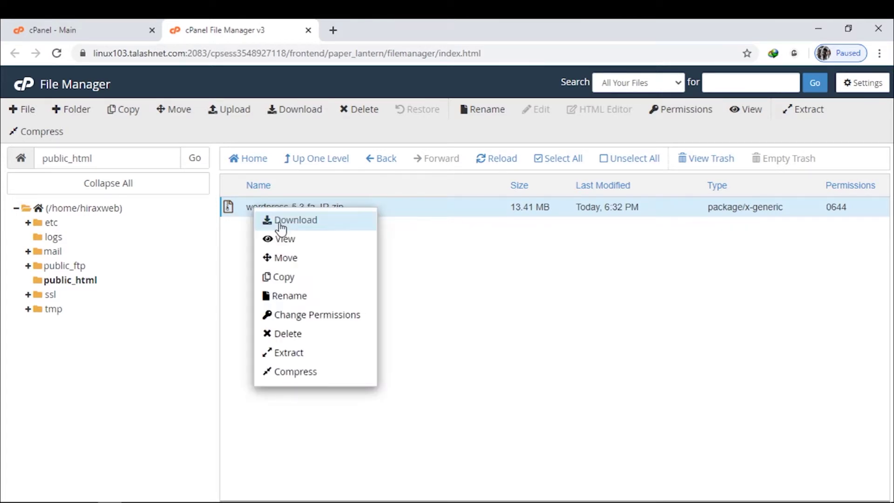
click(304, 354)
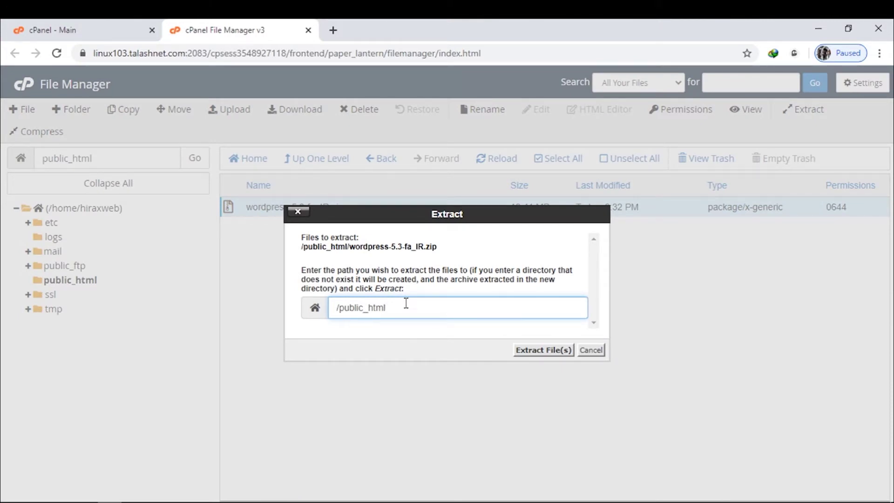
drag(395, 307, 330, 310)
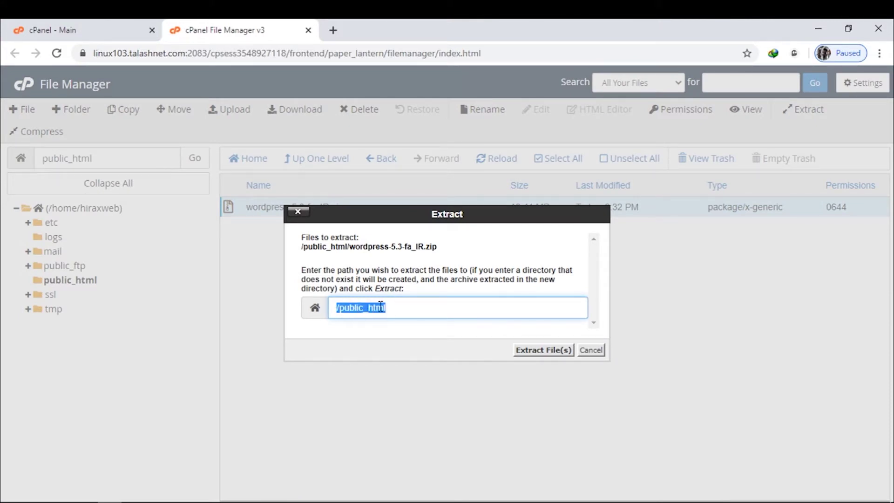
click(539, 353)
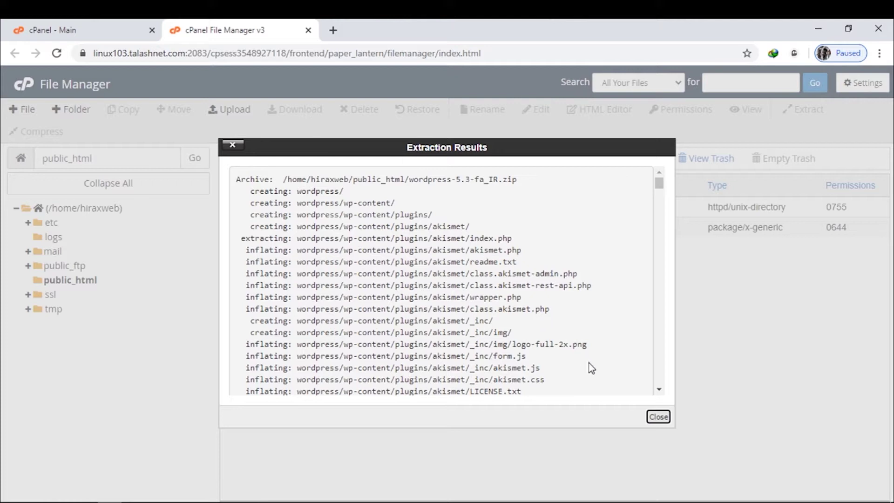
click(656, 417)
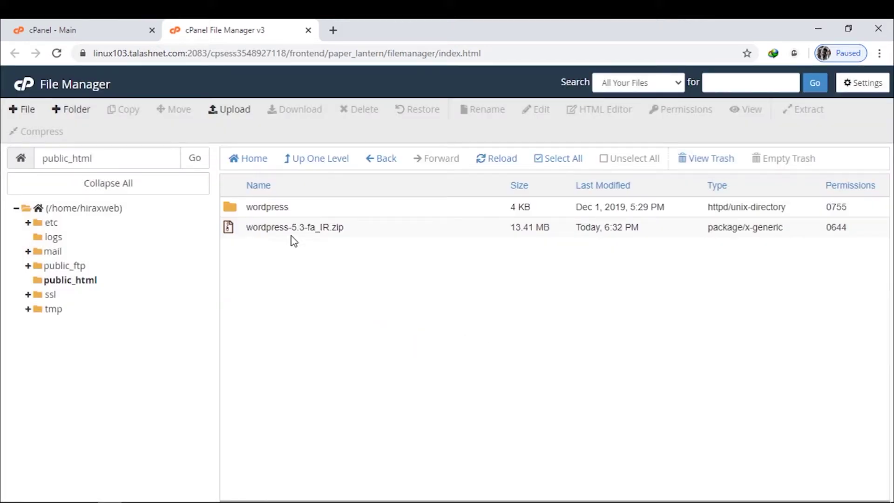
Step: Inspect the files in the new wordpress folder, then go back to public_html
double_click(229, 213)
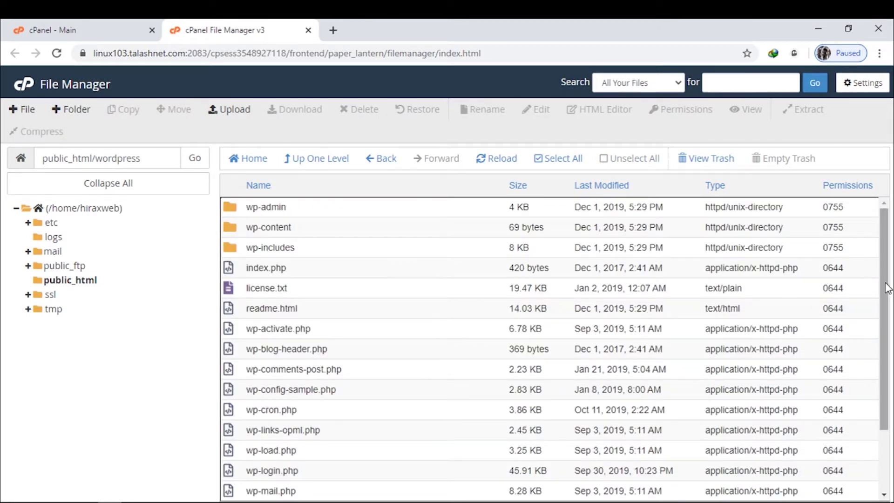
scroll(887, 328, down, 1)
scroll(887, 328, up, 1)
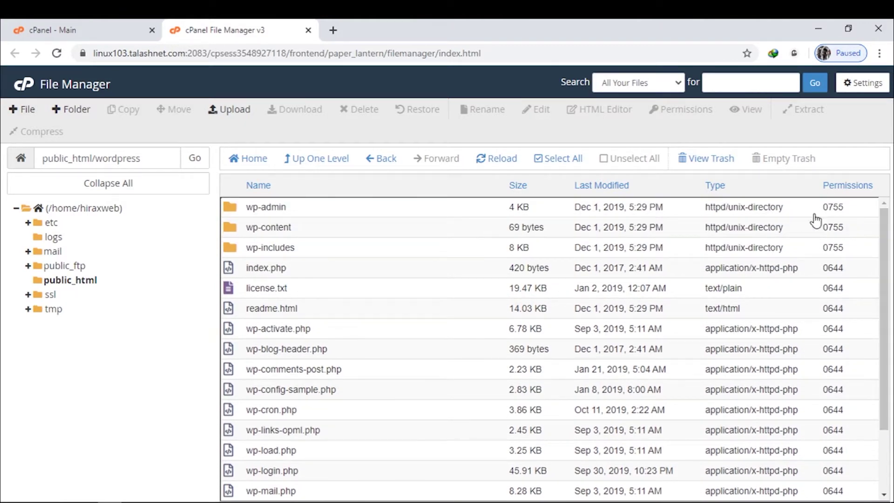
click(383, 159)
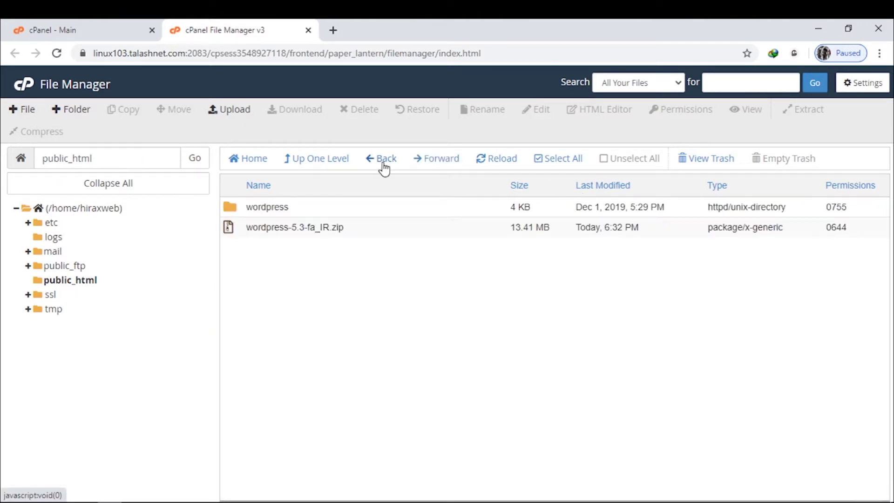
click(44, 29)
click(55, 53)
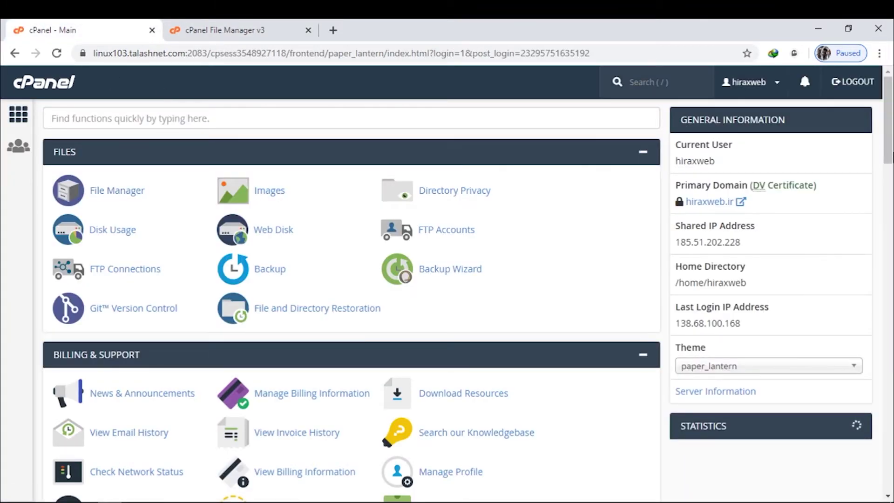
scroll(768, 311, down, 5)
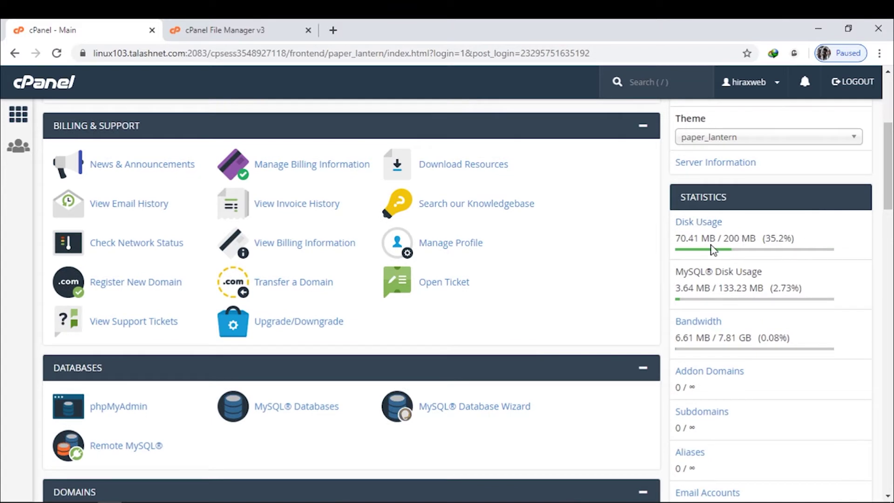
drag(757, 238, 675, 244)
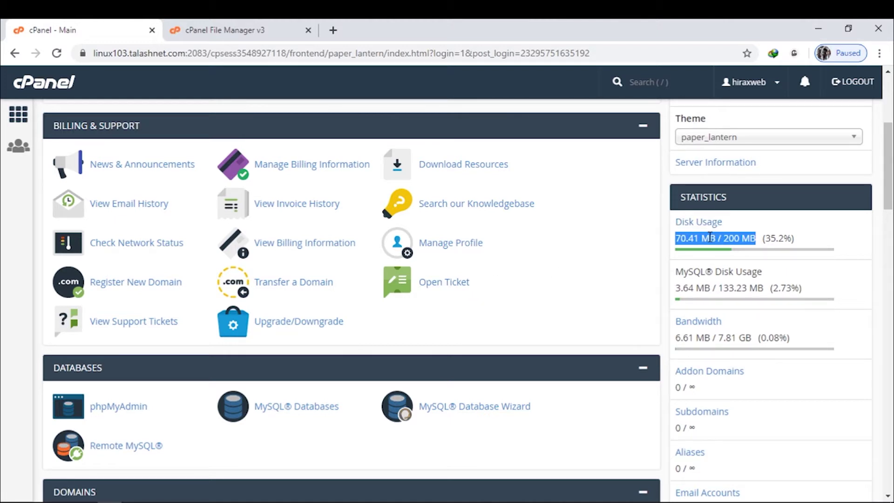
click(703, 238)
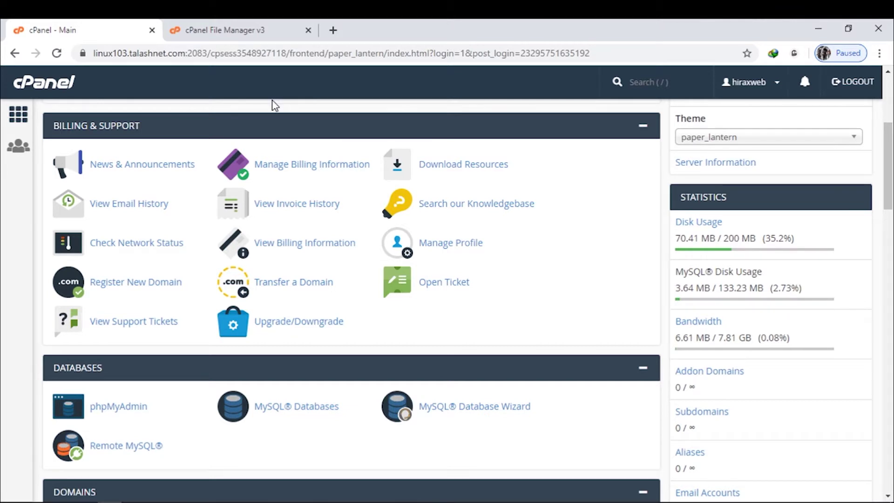
click(224, 30)
click(280, 227)
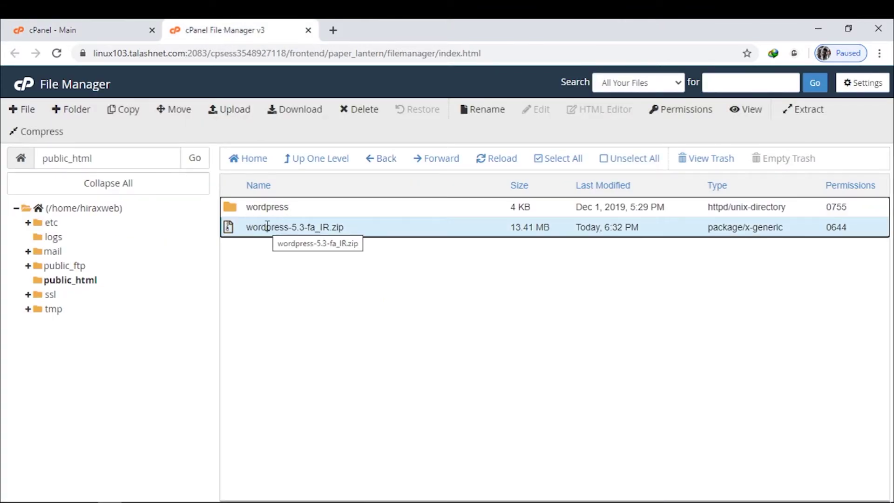
Step: Permanently delete wordpress-5.3-fa_IR.zip, skipping the trash
right_click(267, 227)
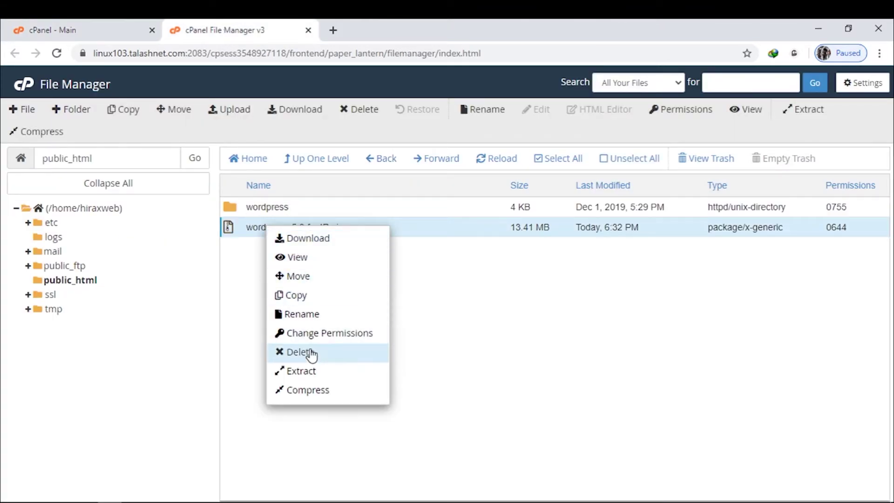
click(308, 353)
click(312, 288)
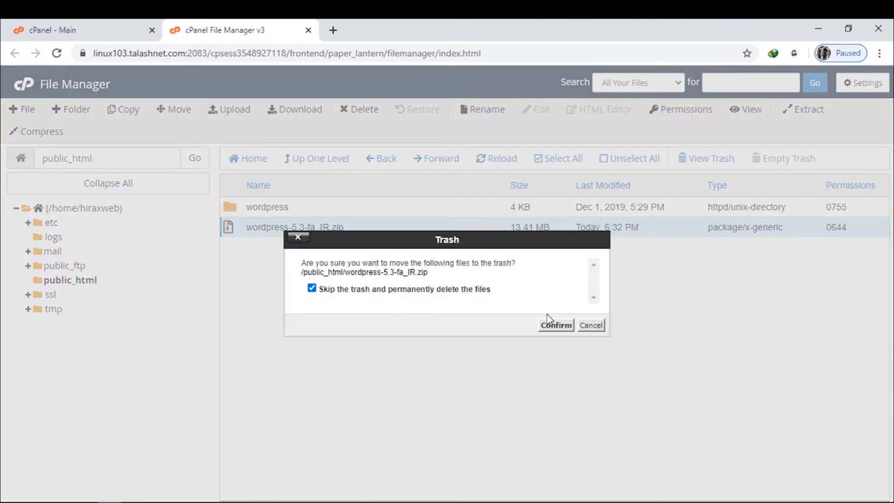
click(556, 325)
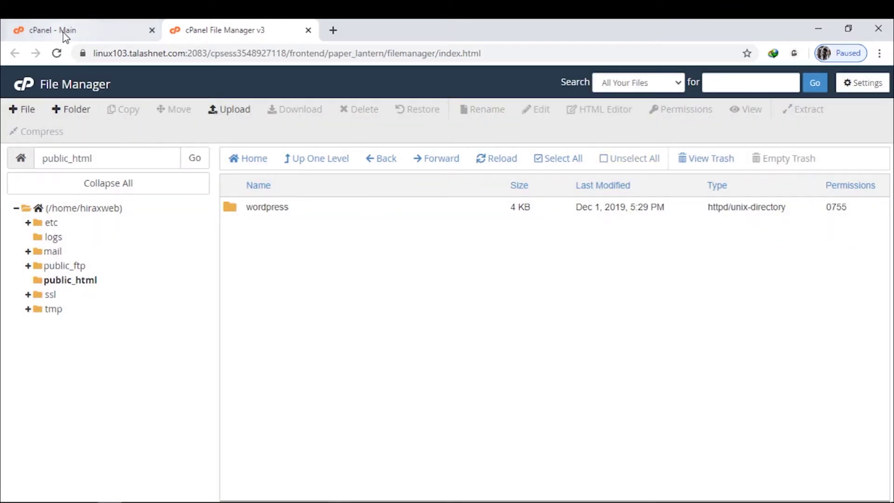
Step: Reload the cPanel dashboard to check the updated Disk Usage, then return to File Manager
click(60, 32)
click(56, 53)
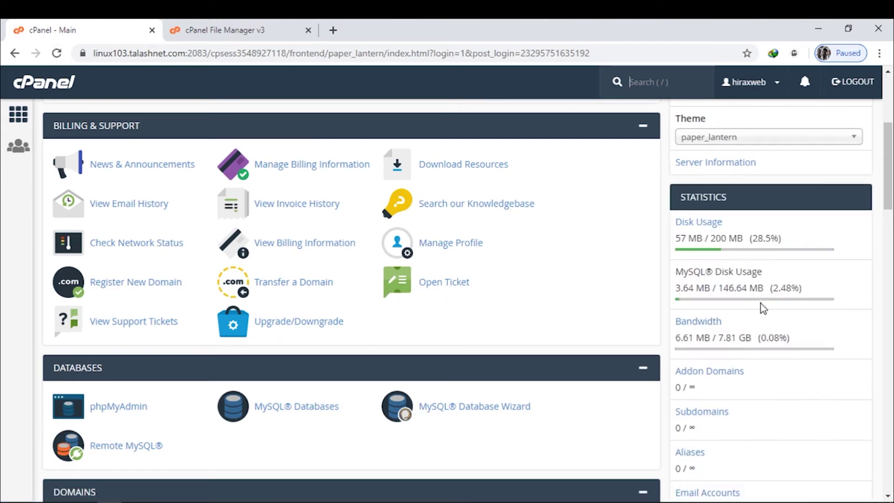
drag(680, 238, 726, 238)
click(731, 239)
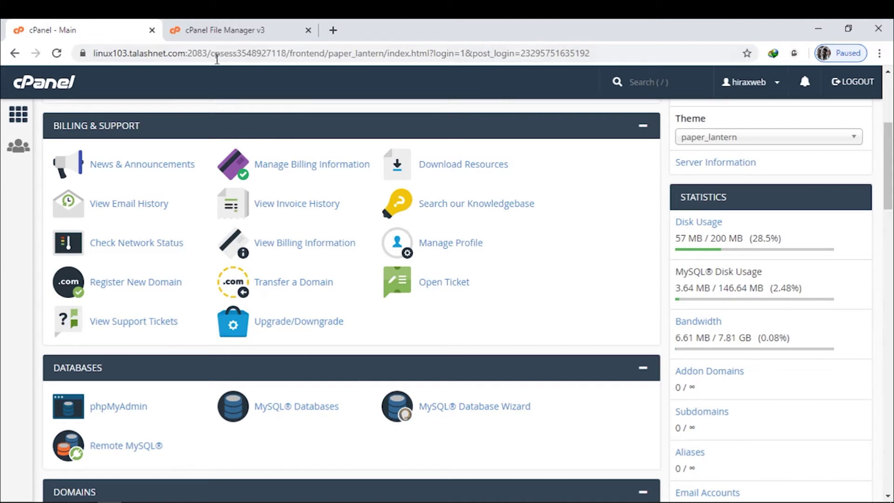
click(221, 32)
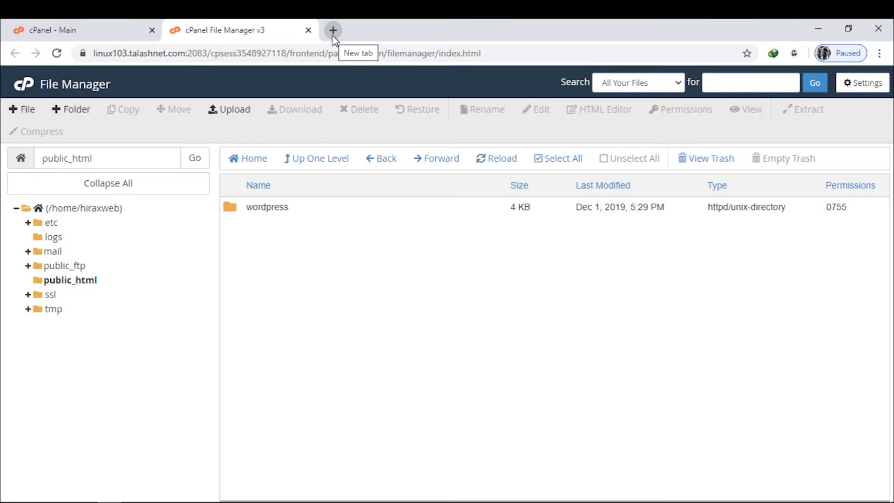
Step: Load hiraxweb.ir in a new tab, then go to hiraxweb.ir/wordpress to reach the setup page
click(332, 36)
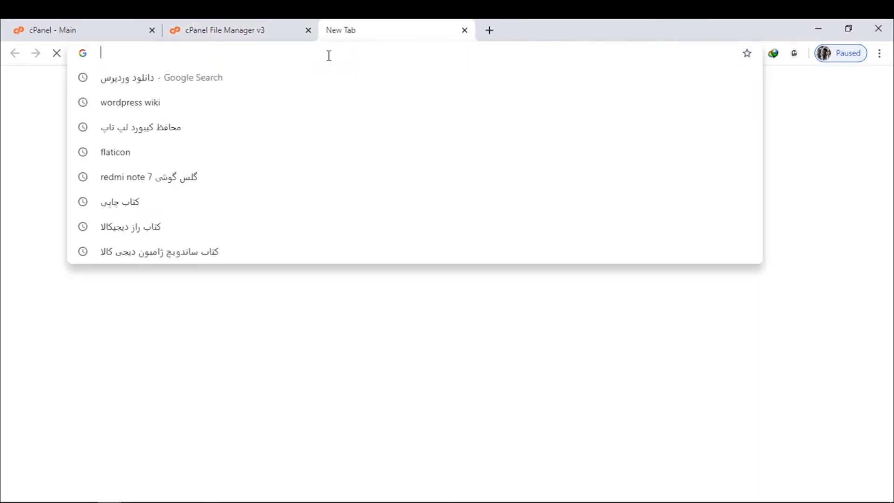
text(hira)
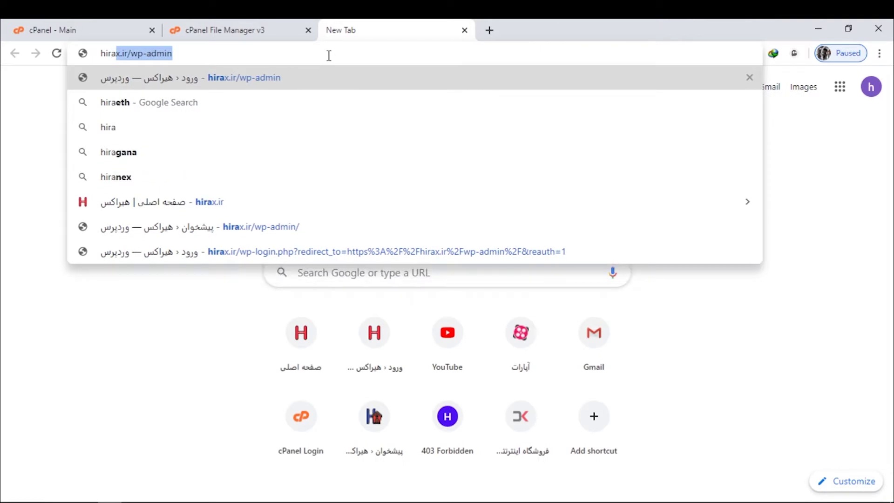
text(xweb.ir)
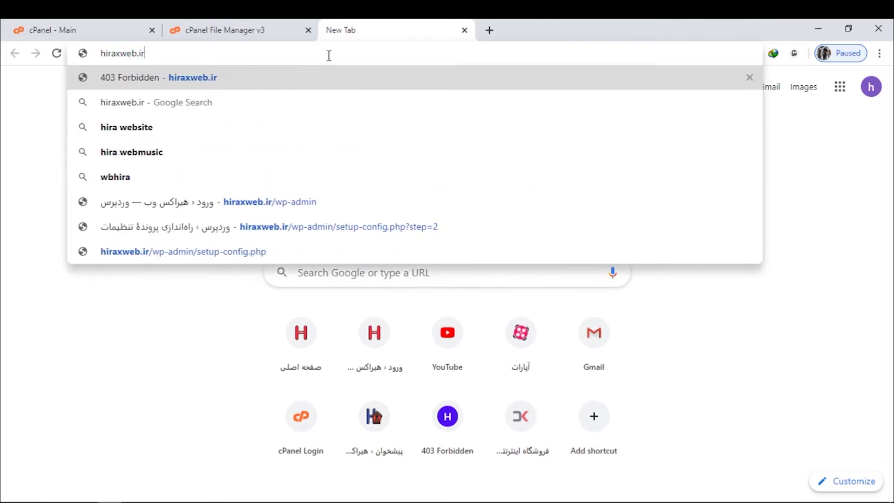
key(Return)
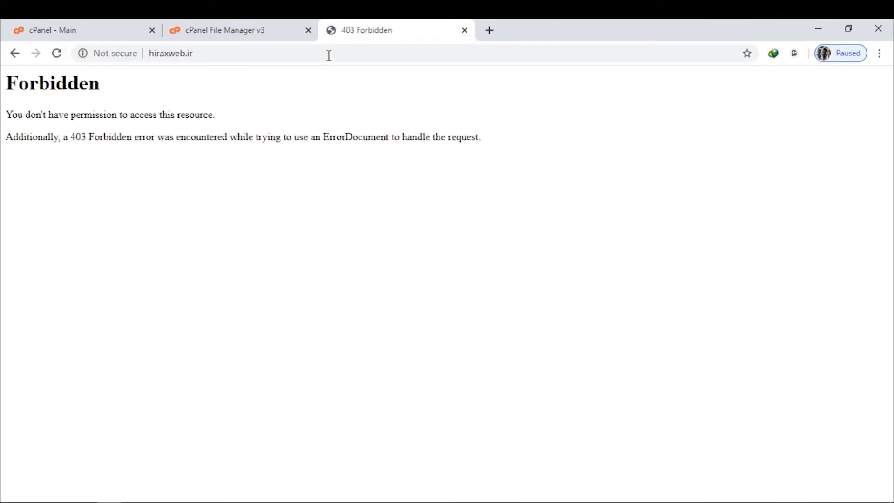
click(283, 54)
click(276, 52)
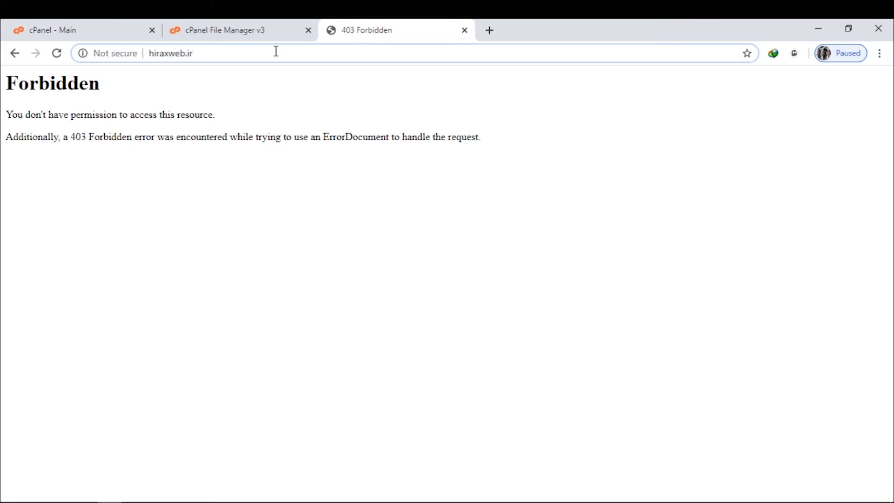
text(/wo)
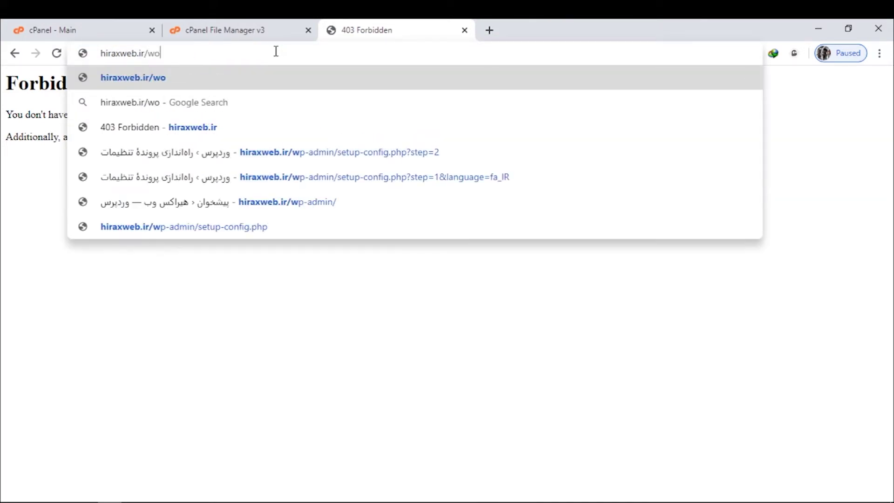
text(rdpress)
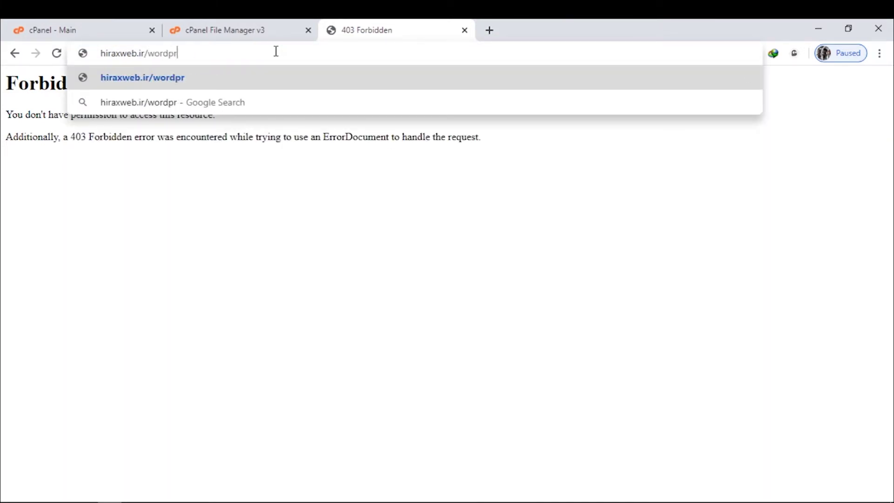
key(Return)
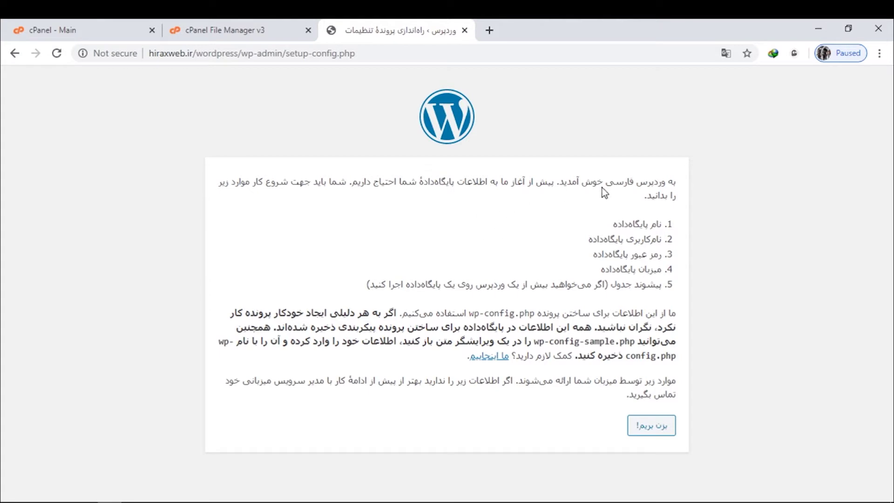
Step: Review the setup introduction and its /wordpress address, then go back to the File Manager tab
drag(679, 179, 445, 405)
click(446, 404)
click(198, 28)
click(359, 20)
drag(193, 53, 375, 52)
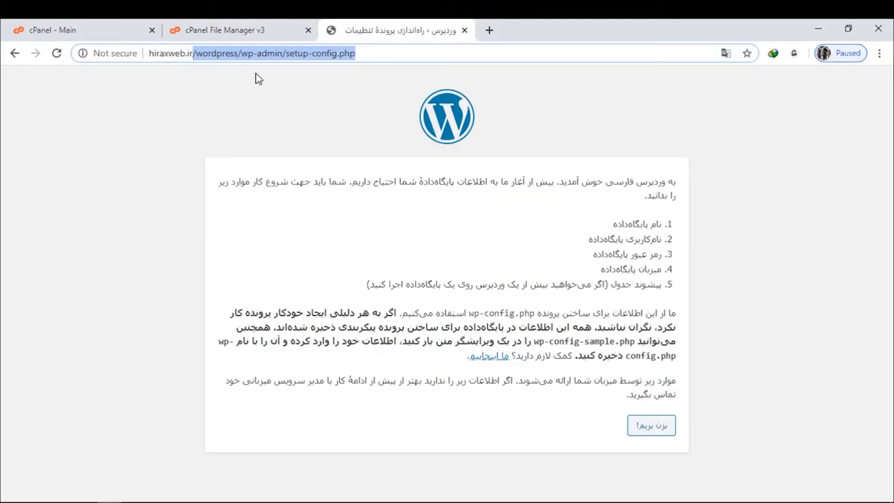
click(300, 134)
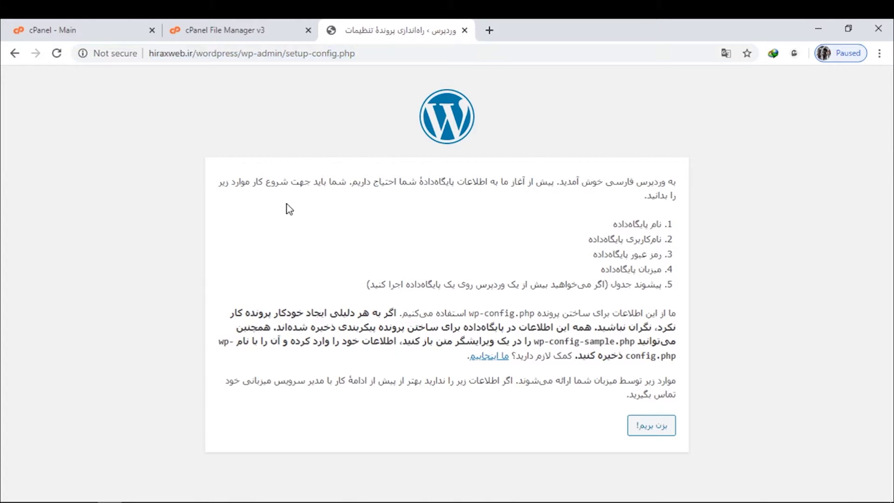
click(286, 27)
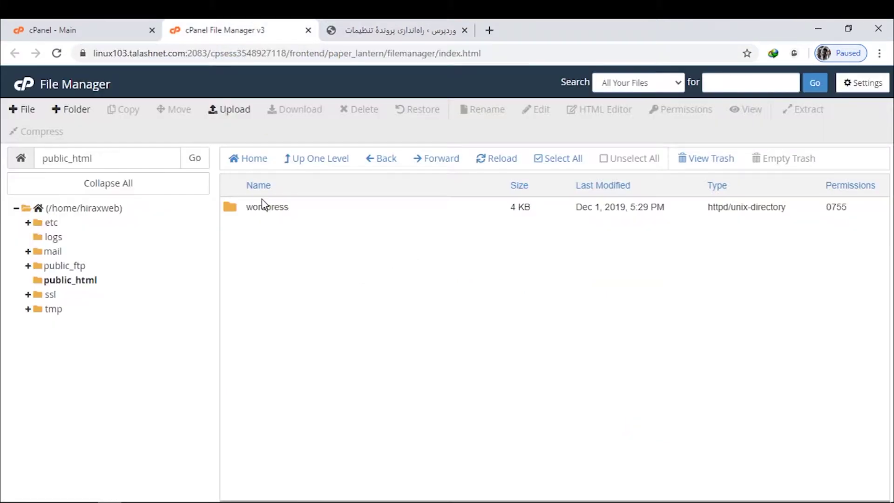
Step: Select everything in the wordpress folder, then reopen File Manager at public_html
double_click(235, 212)
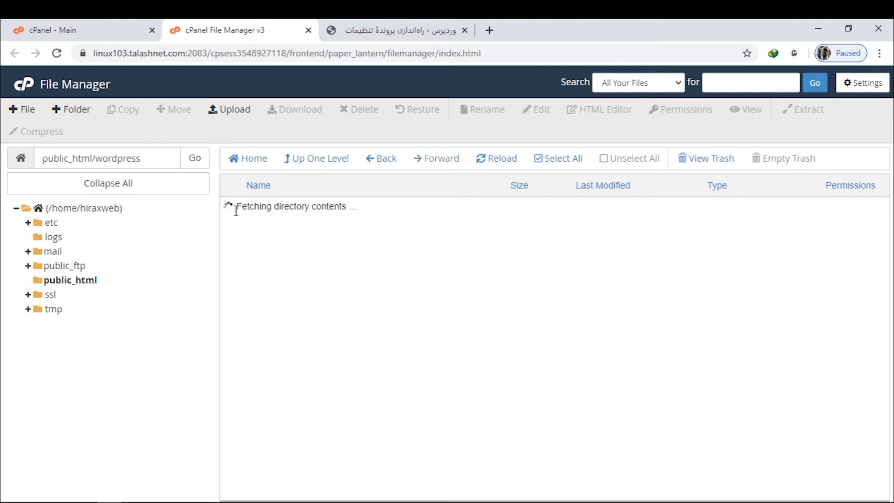
click(557, 160)
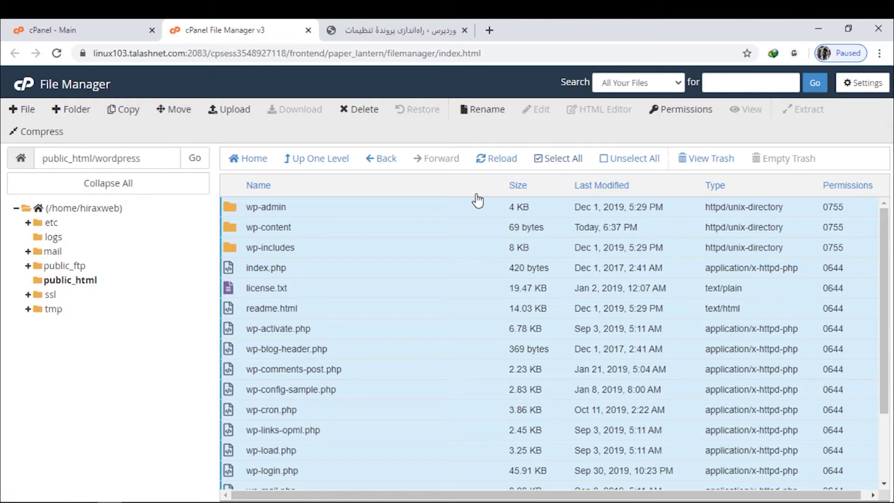
click(175, 111)
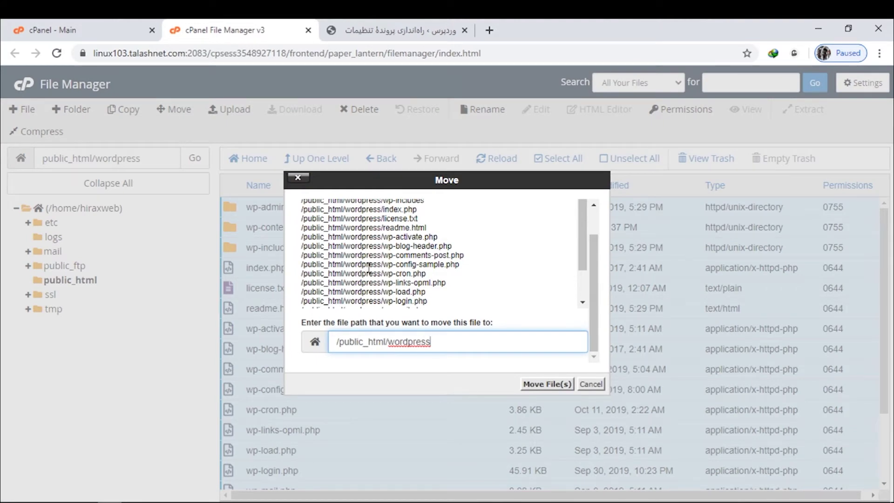
click(55, 28)
scroll(180, 199, up, 4)
scroll(247, 189, up, 1)
click(116, 191)
double_click(237, 293)
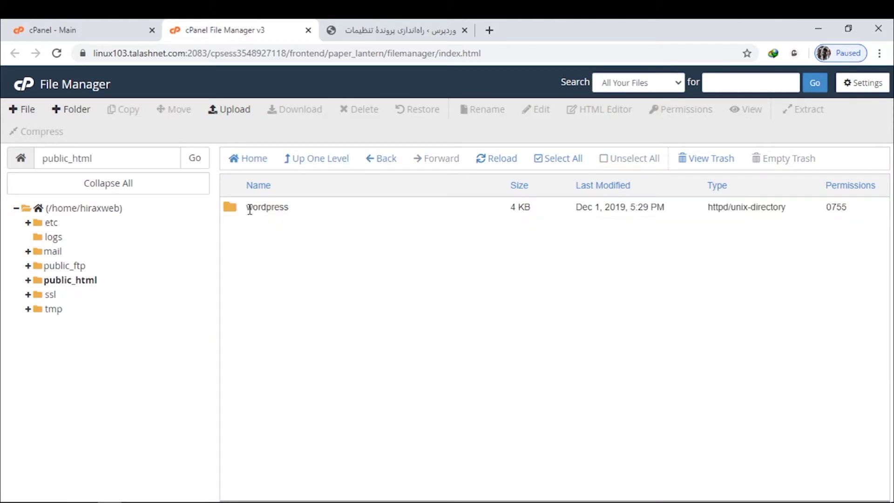
Step: Move all wordpress folder contents to /public_html/ and go back up to public_html
double_click(230, 209)
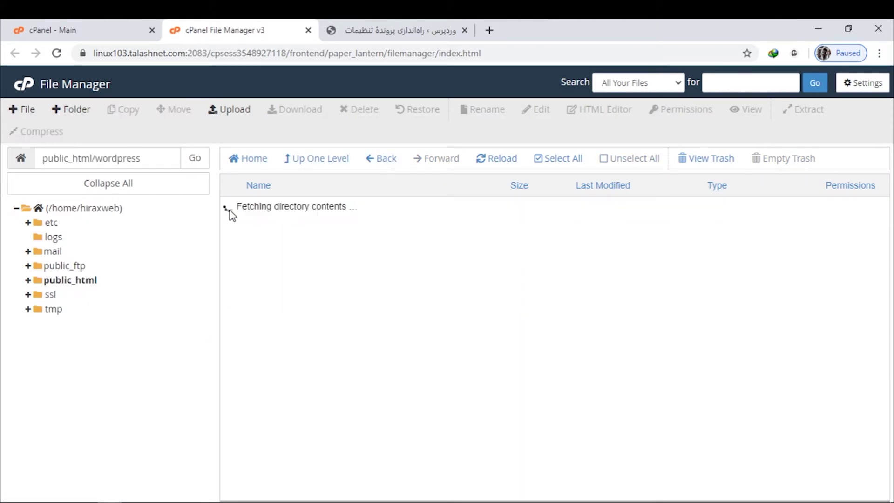
click(374, 252)
click(561, 160)
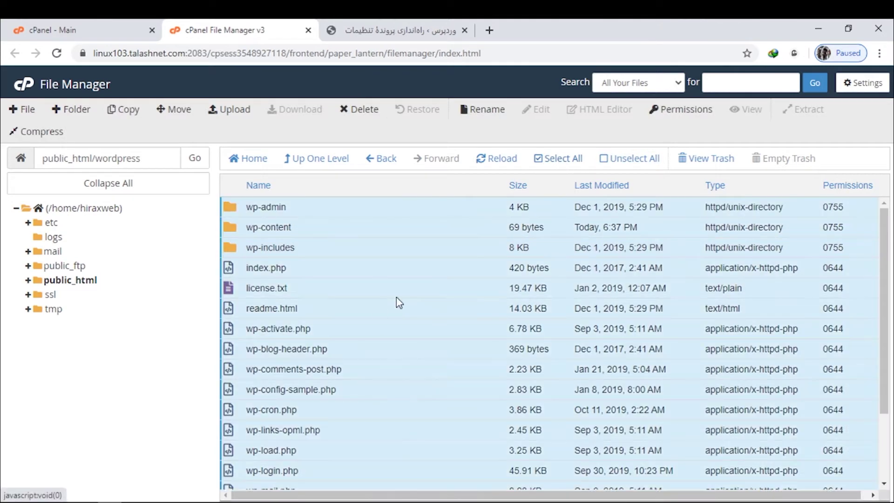
click(184, 114)
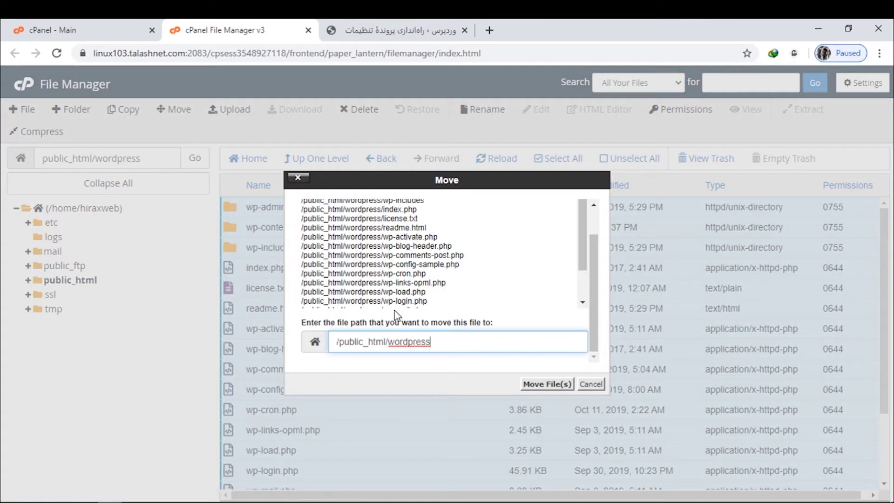
drag(431, 342, 388, 347)
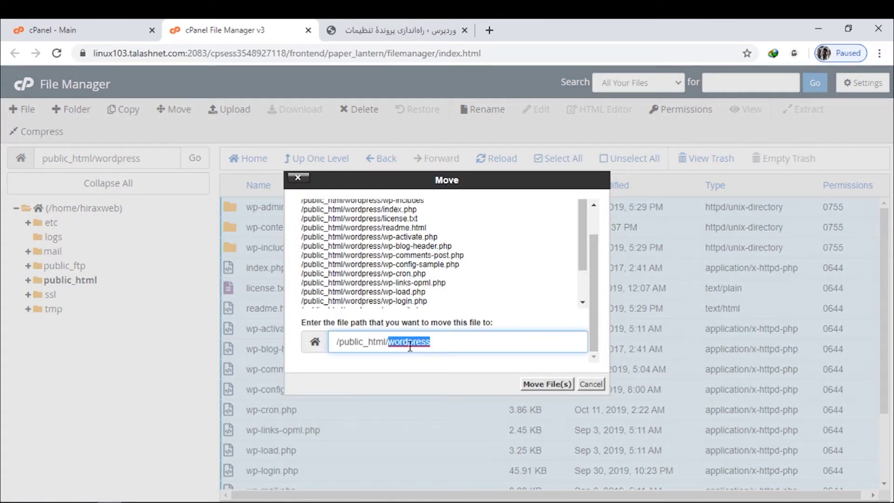
key(BackSpace)
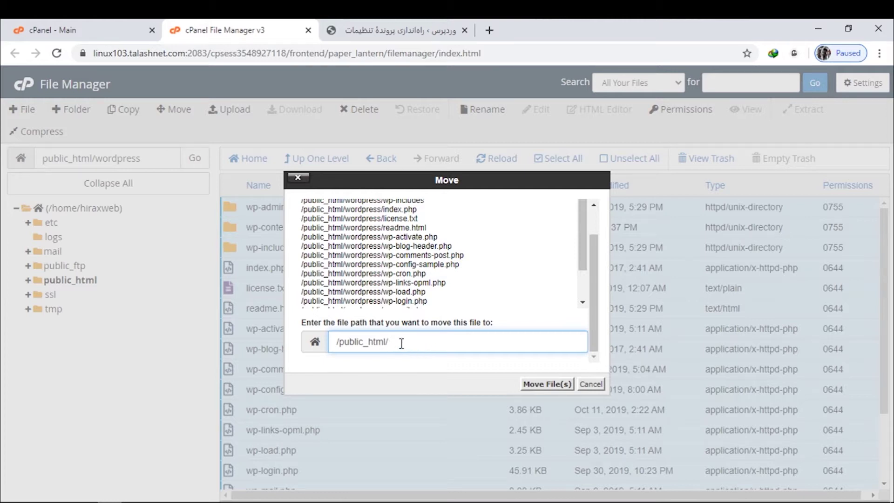
mouse_move(392, 342)
mouse_down()
mouse_move(333, 343)
mouse_move(386, 343)
mouse_up()
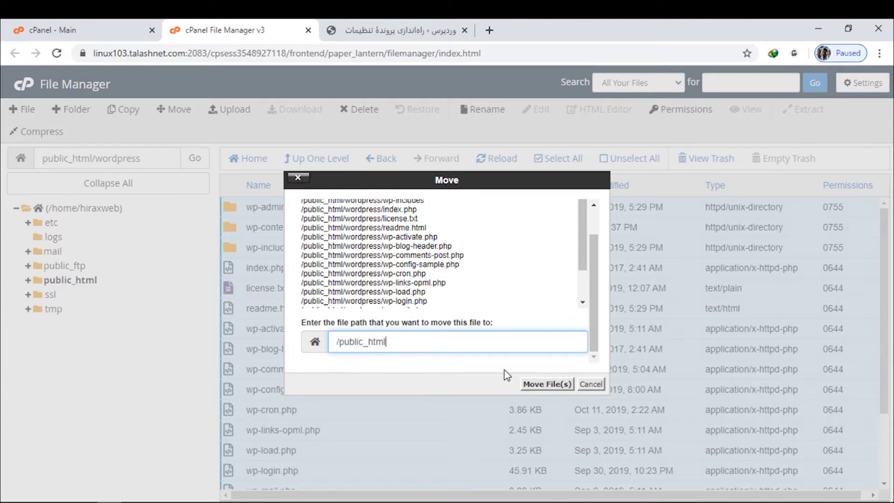
click(546, 384)
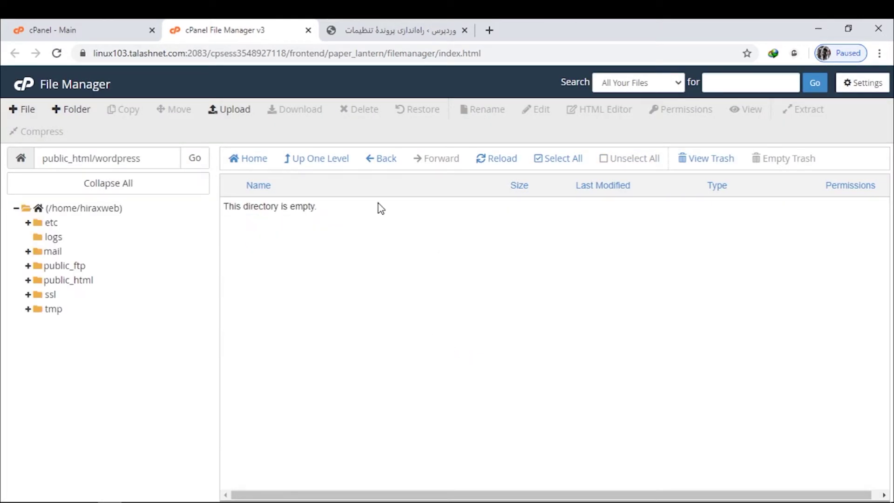
click(391, 159)
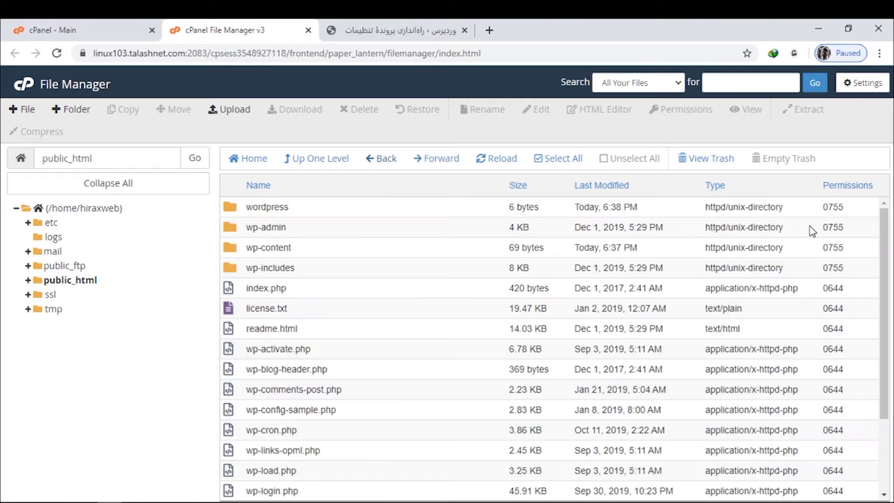
drag(883, 235, 889, 336)
Step: Reopen File Manager and confirm the wordpress folder is now empty
scroll(889, 336, up, 3)
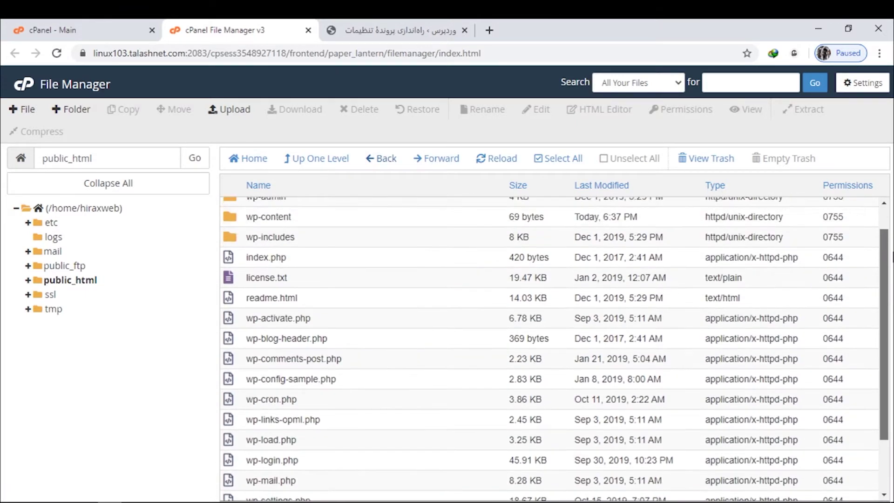
click(84, 30)
click(122, 198)
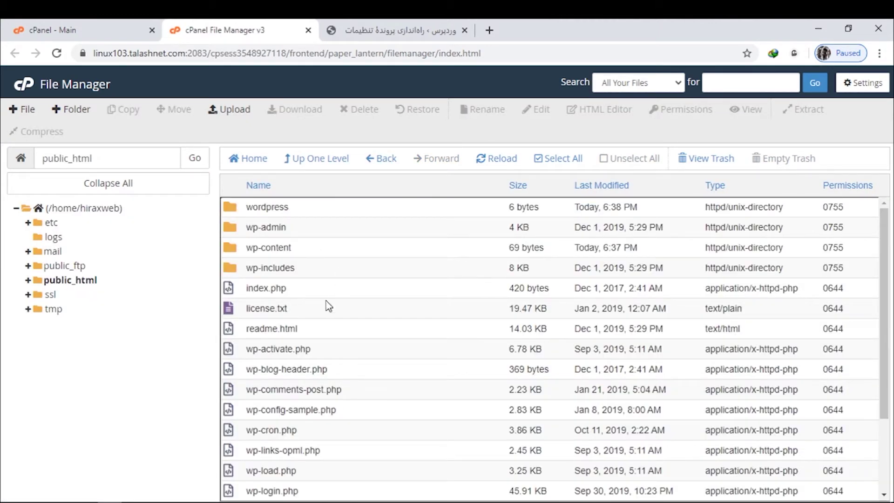
scroll(882, 256, down, 2)
scroll(882, 279, up, 2)
click(366, 297)
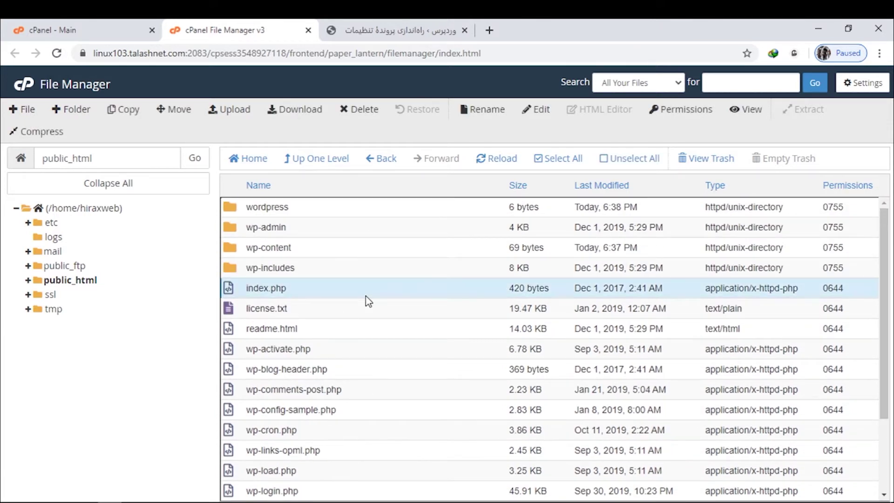
click(247, 207)
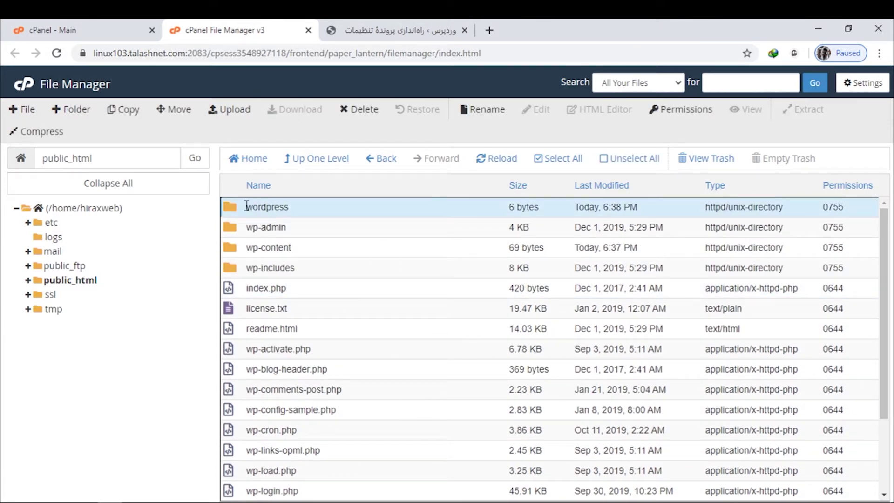
double_click(231, 210)
click(377, 159)
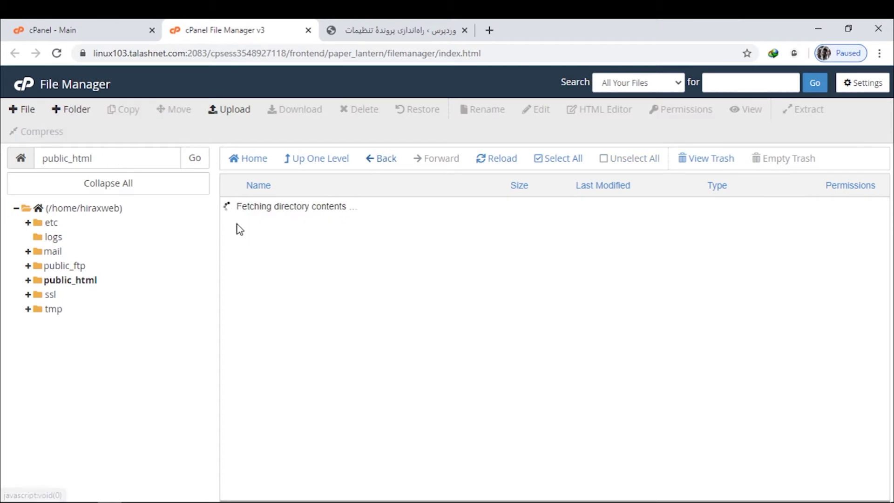
Step: Permanently delete the wordpress folder, skipping the trash
right_click(232, 213)
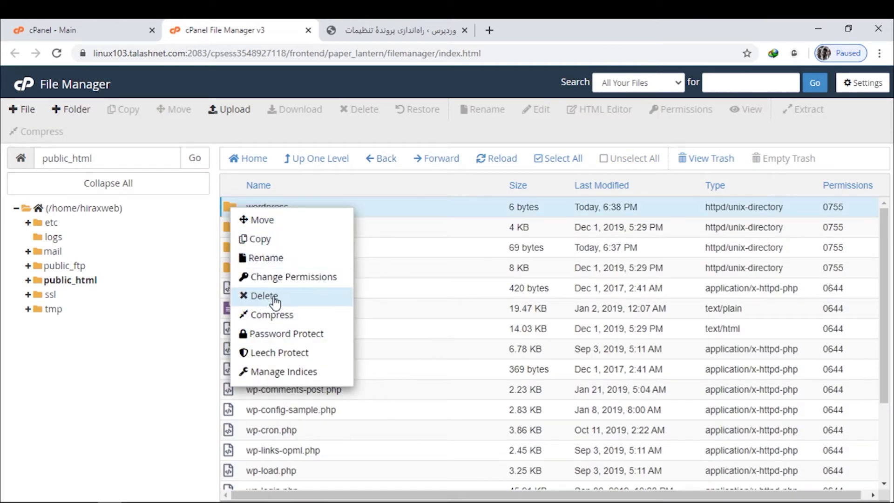
click(264, 296)
click(485, 293)
click(548, 324)
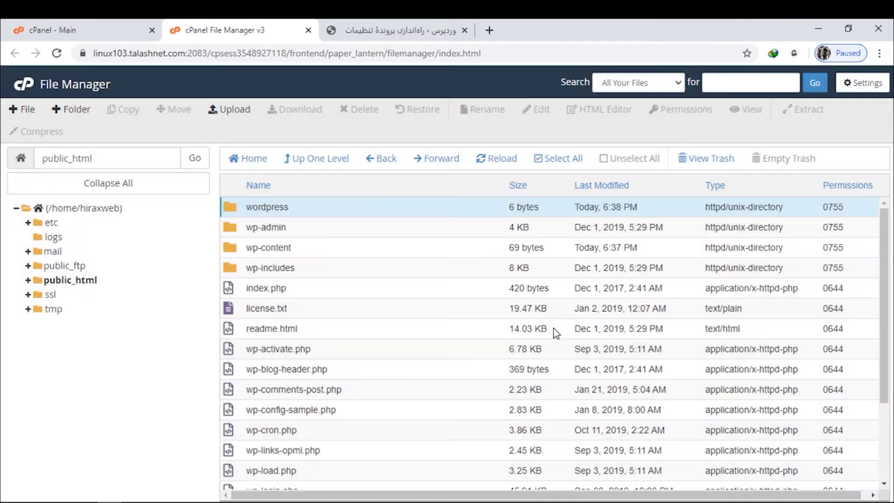
scroll(890, 252, down, 2)
scroll(889, 252, up, 2)
scroll(889, 254, down, 3)
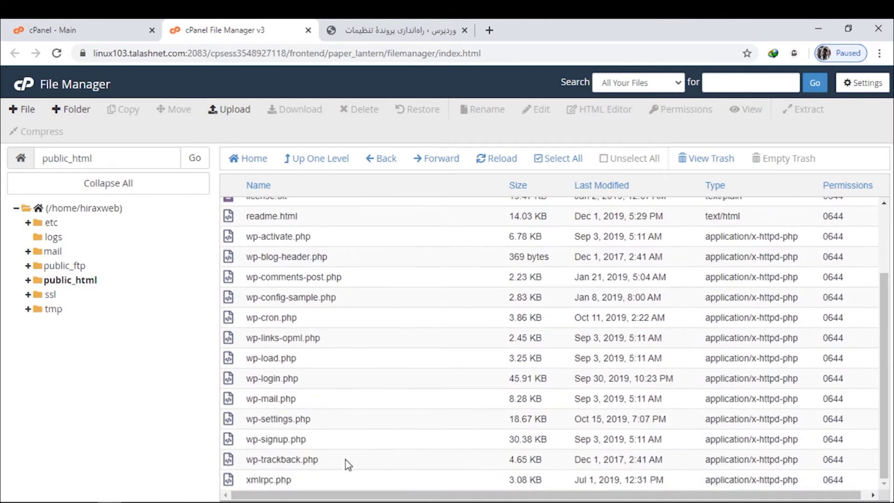
drag(882, 303, 882, 212)
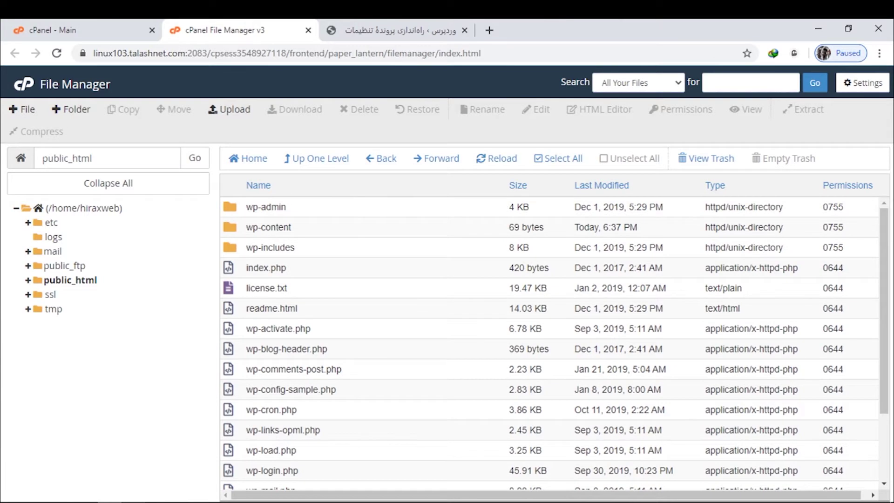
key(alt+Tab)
double_click(341, 144)
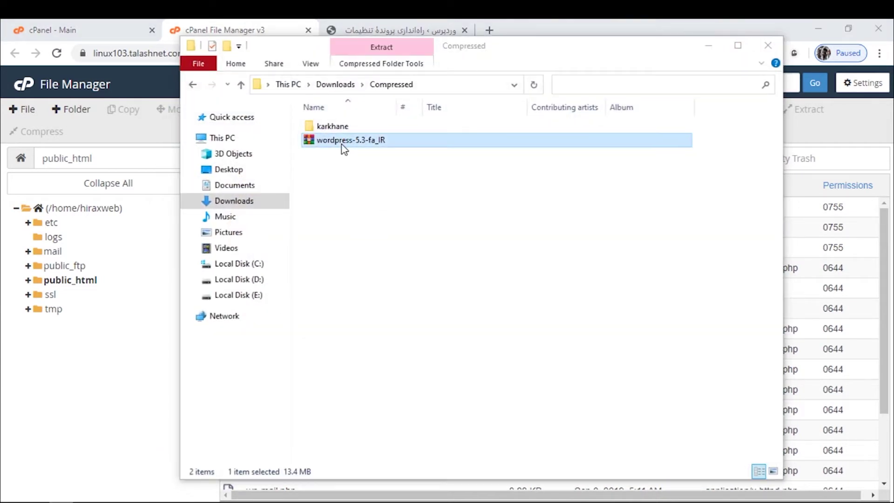
double_click(146, 163)
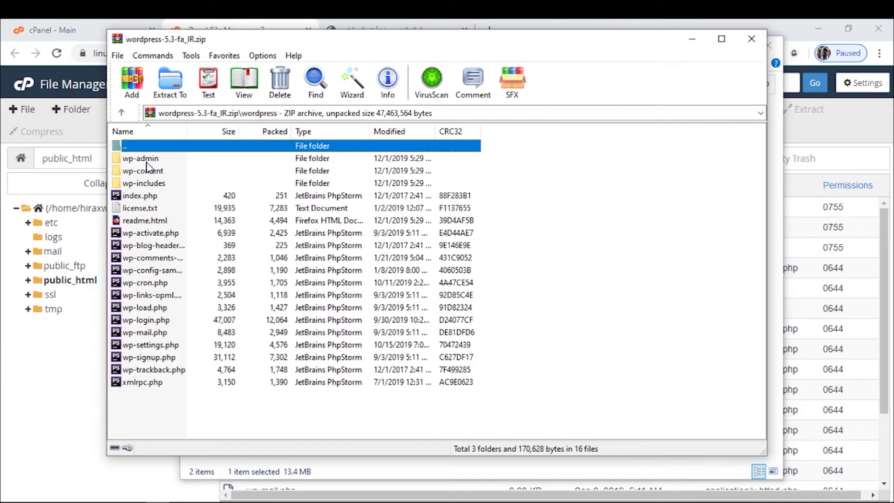
click(147, 164)
click(165, 170)
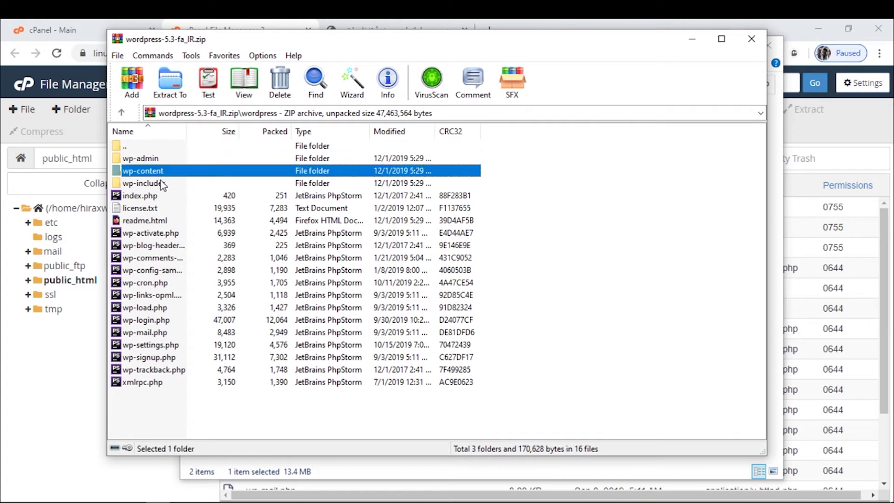
click(162, 182)
drag(145, 403, 172, 164)
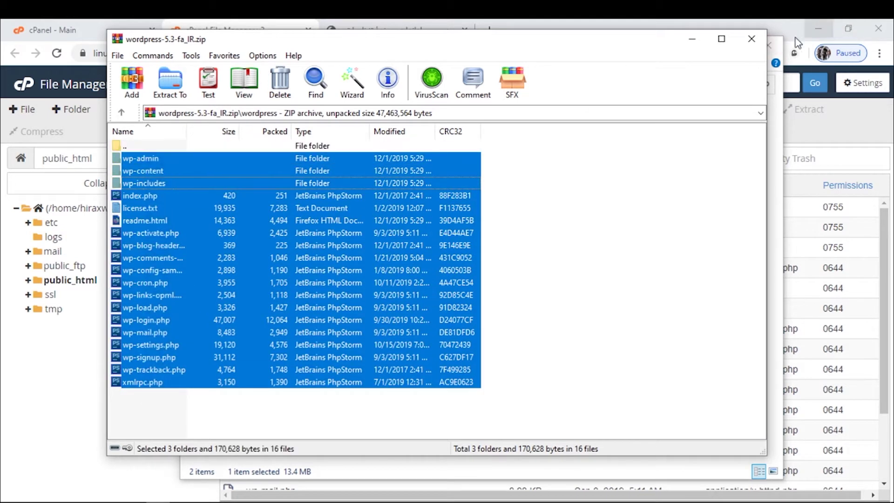
click(751, 38)
click(731, 20)
scroll(888, 248, down, 3)
scroll(888, 248, up, 3)
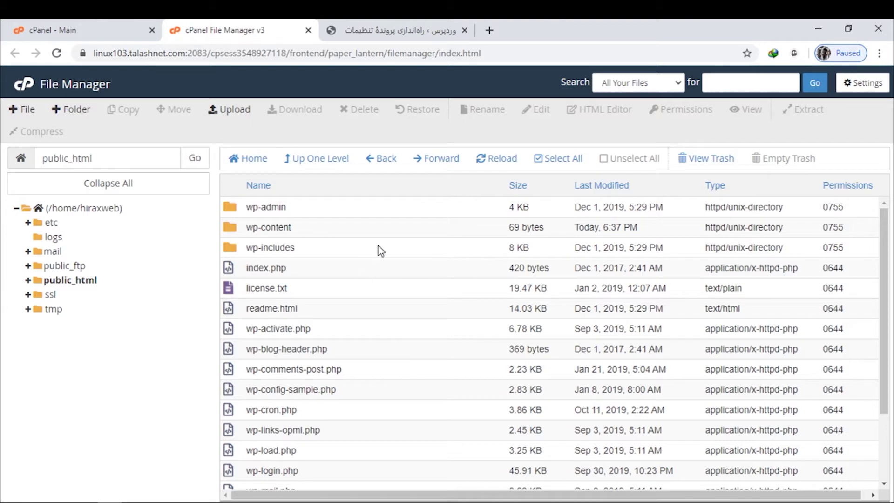
Step: Load hiraxweb.ir in a new tab to show the WordPress welcome page
click(378, 29)
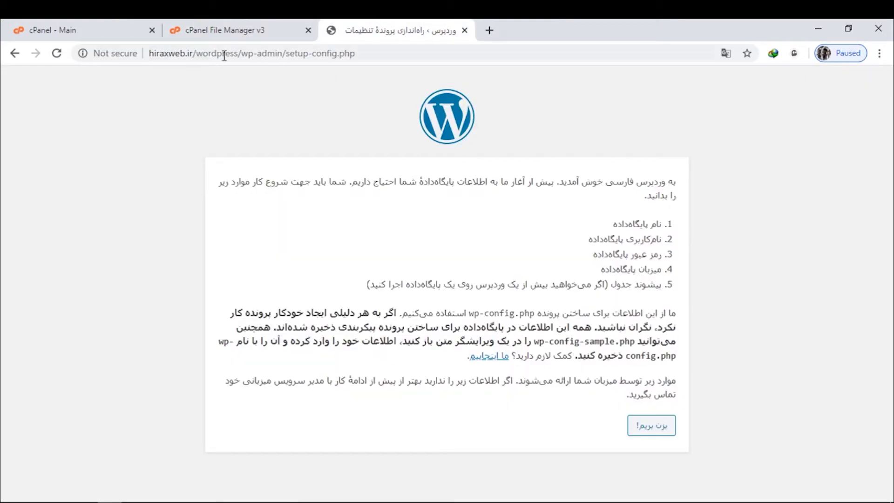
click(225, 56)
text(hiraxweb.i)
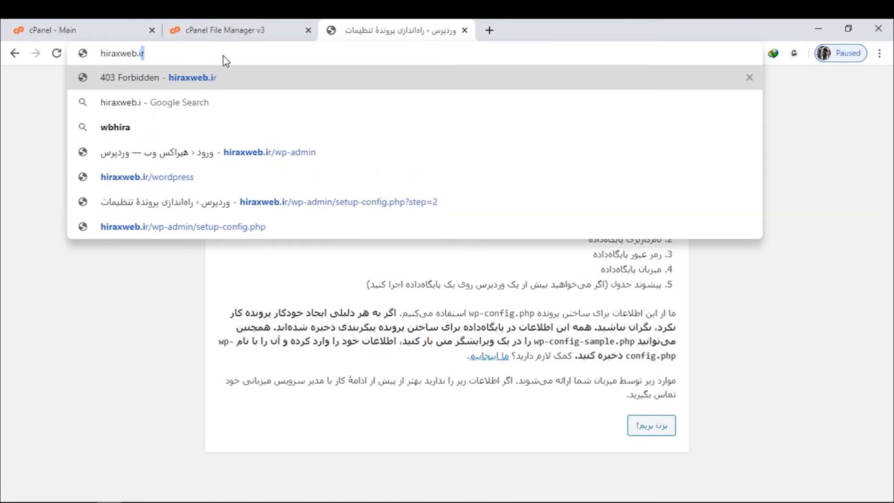
key(Return)
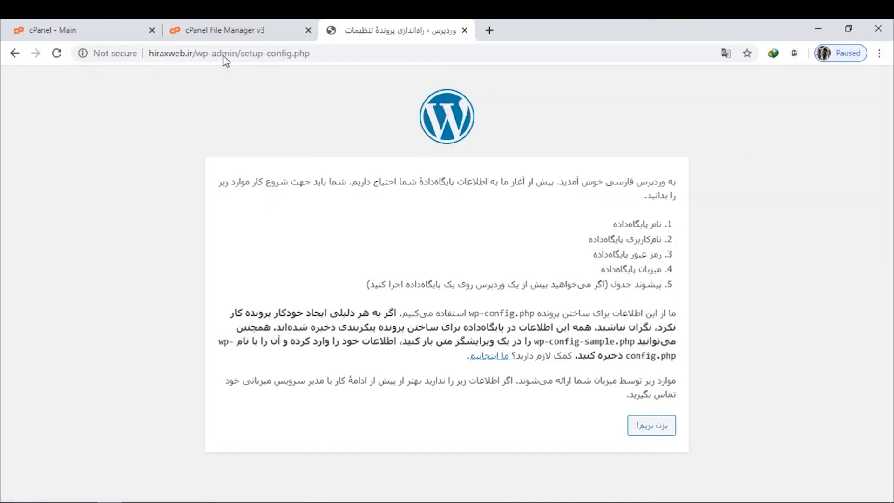
click(443, 51)
click(488, 30)
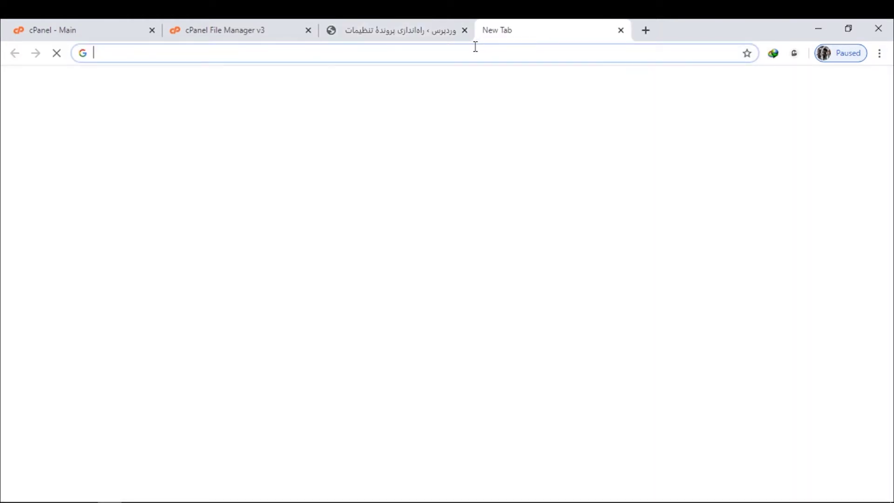
text(hiraxweb.i)
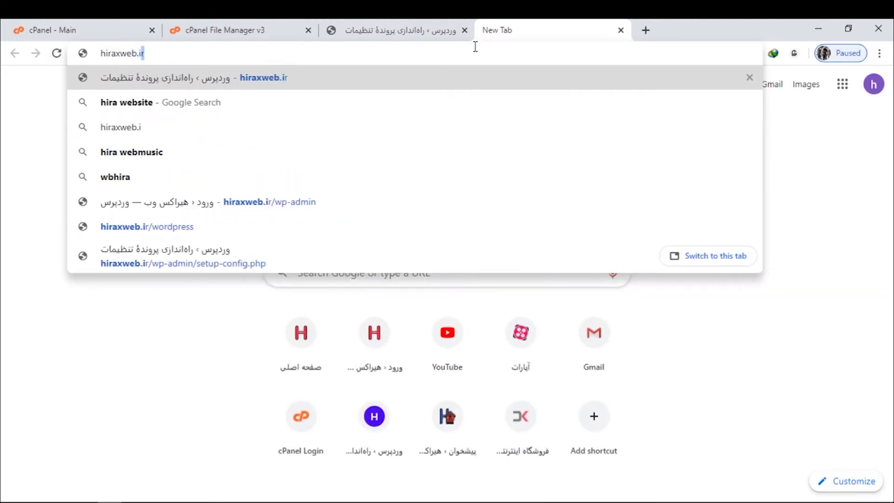
key(Return)
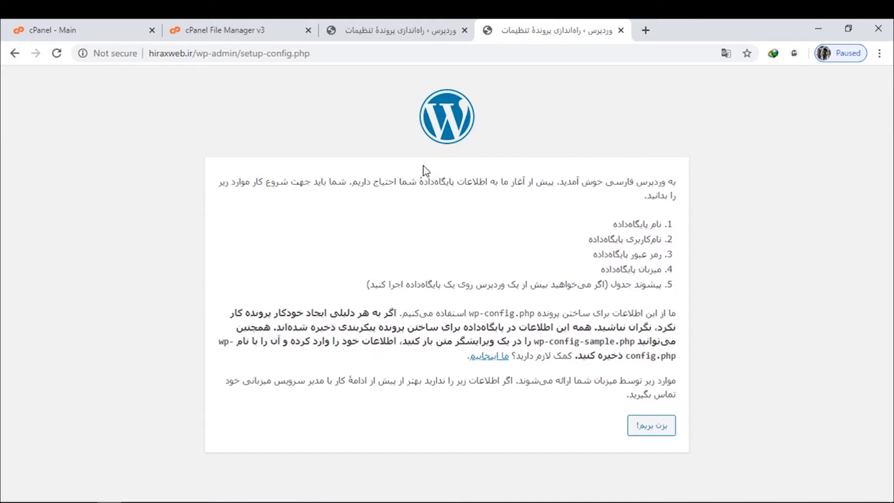
Step: Go over the welcome and wp-config explanation text on the setup page
drag(675, 176, 618, 191)
click(566, 202)
drag(638, 313, 569, 356)
click(569, 356)
drag(676, 192, 417, 386)
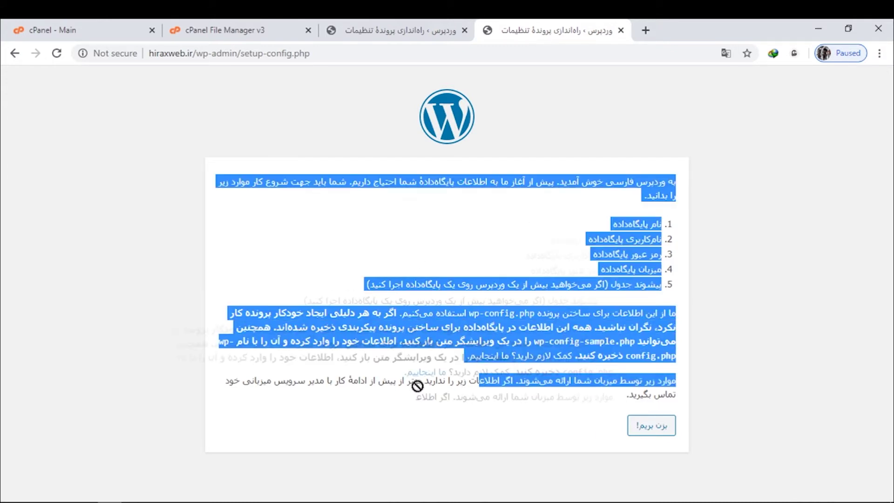
right_click(418, 385)
click(456, 415)
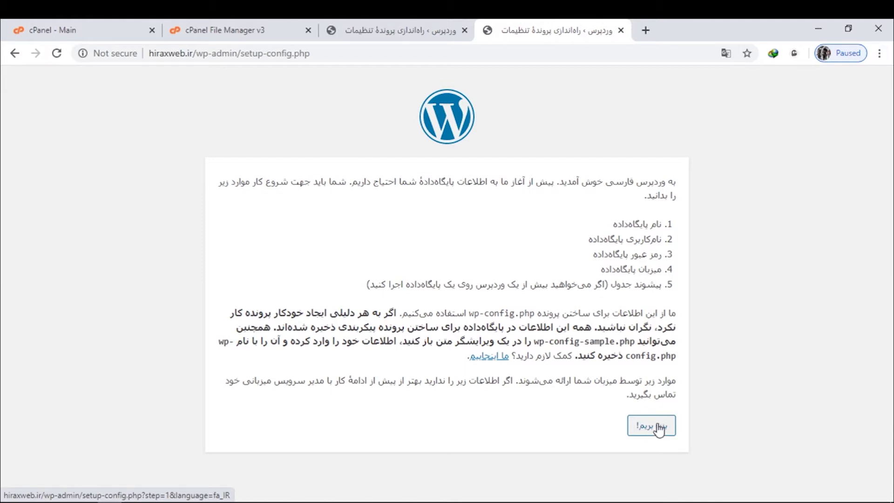
Step: Review the database name, username, password and host requirements, then continue to the connection form
drag(660, 226, 615, 232)
triple_click(614, 233)
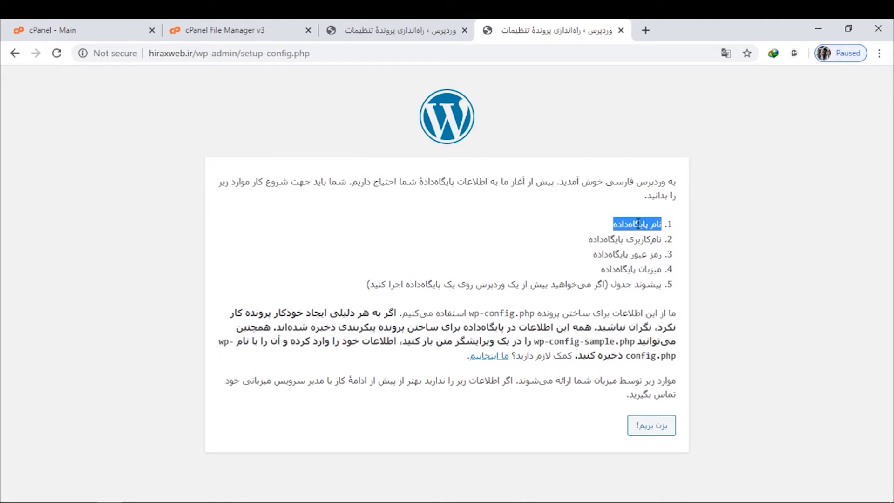
triple_click(633, 239)
triple_click(636, 255)
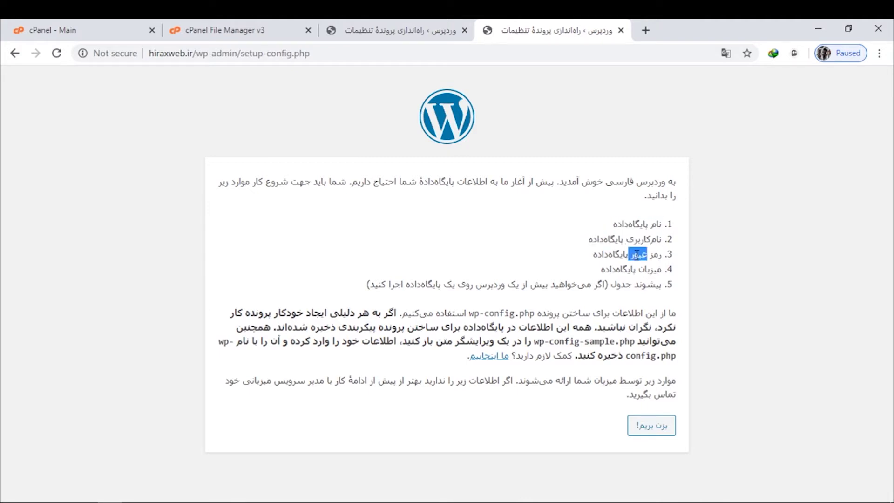
triple_click(638, 269)
click(638, 284)
click(646, 425)
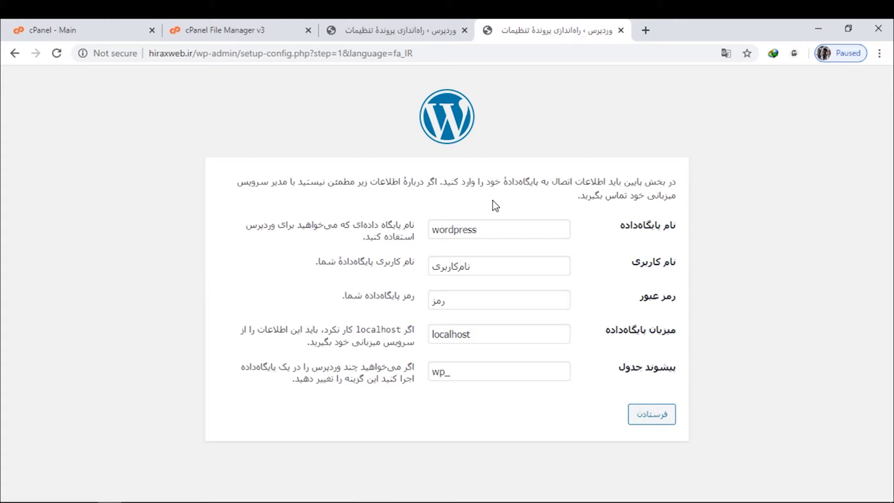
click(88, 33)
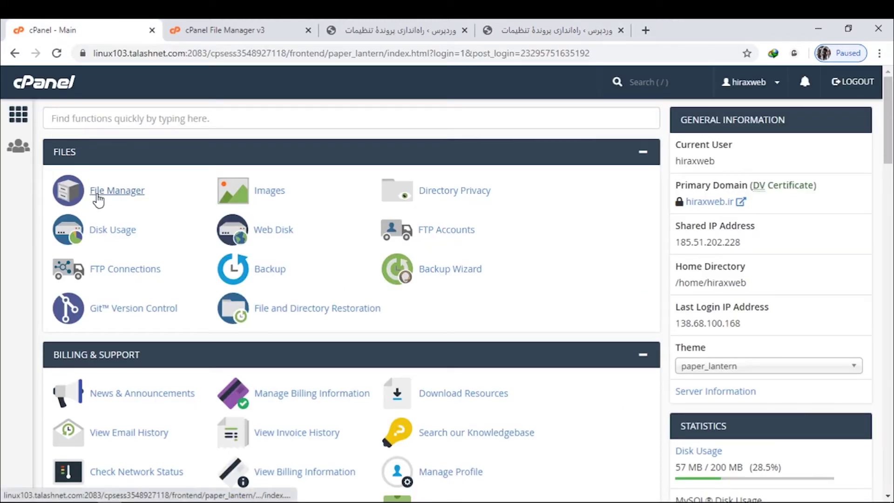
Step: Close the File Manager tab and launch MySQL Database Wizard from cPanel's Databases section
scroll(72, 493, down, 8)
right_click(727, 200)
key(Escape)
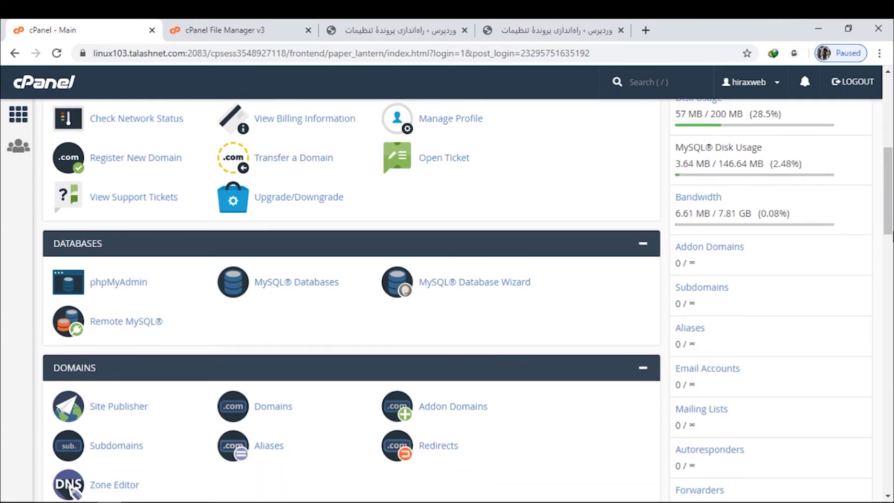
scroll(72, 491, up, 8)
click(237, 26)
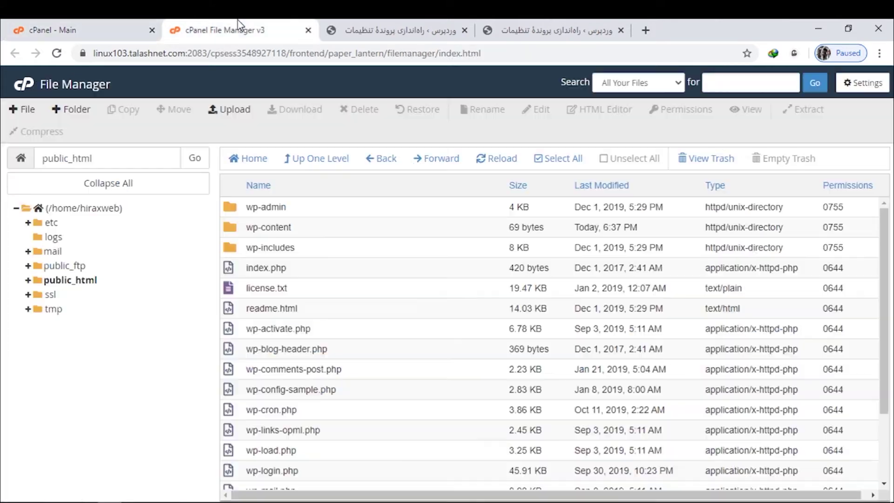
click(308, 30)
click(233, 100)
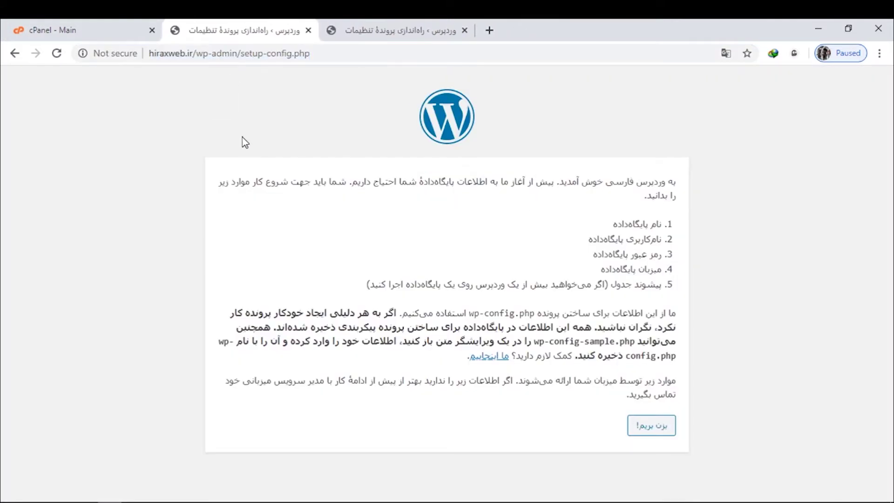
click(131, 25)
drag(890, 154, 891, 221)
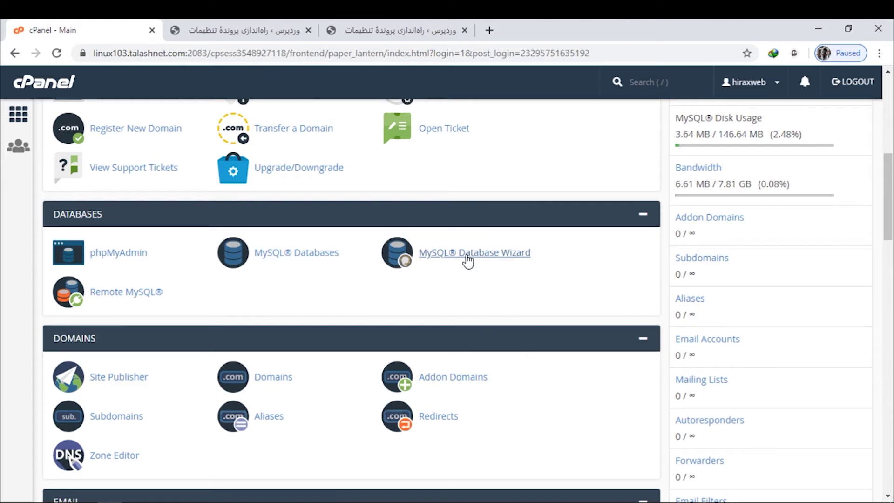
click(479, 257)
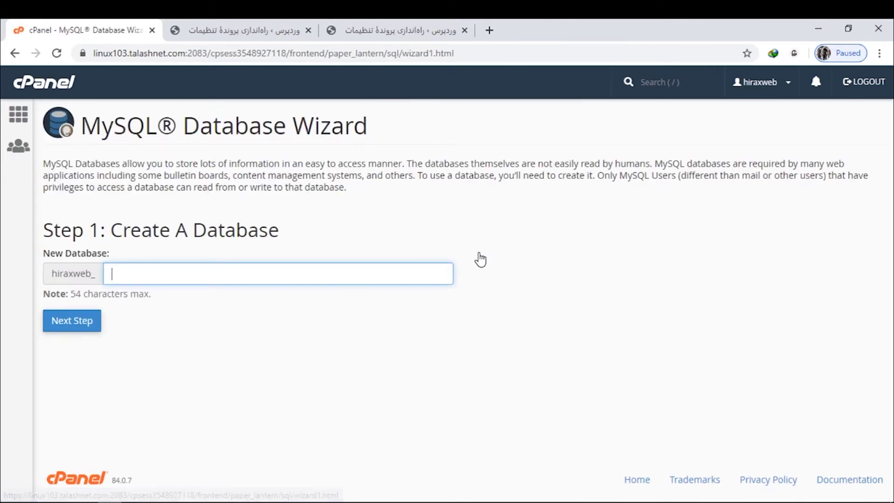
Step: Create a database named test after the hiraxweb_ prefix, giving hiraxweb_test
drag(44, 222, 293, 235)
click(293, 236)
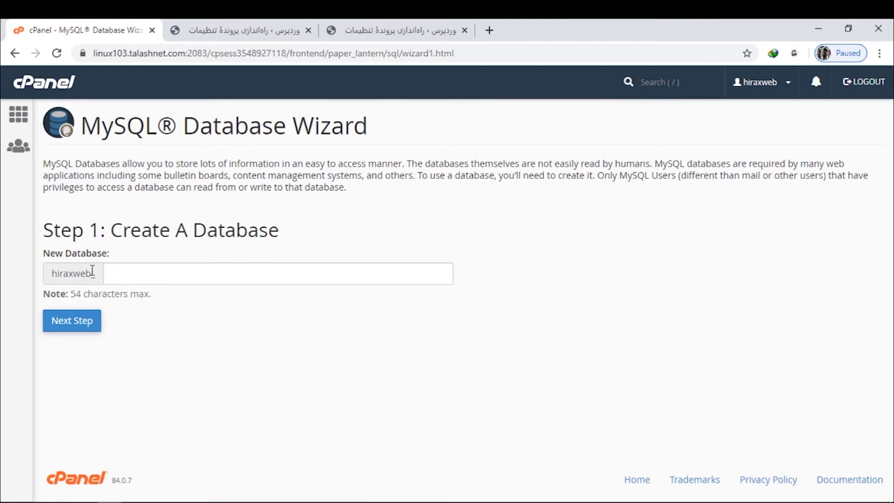
click(113, 272)
click(140, 257)
drag(95, 274, 49, 275)
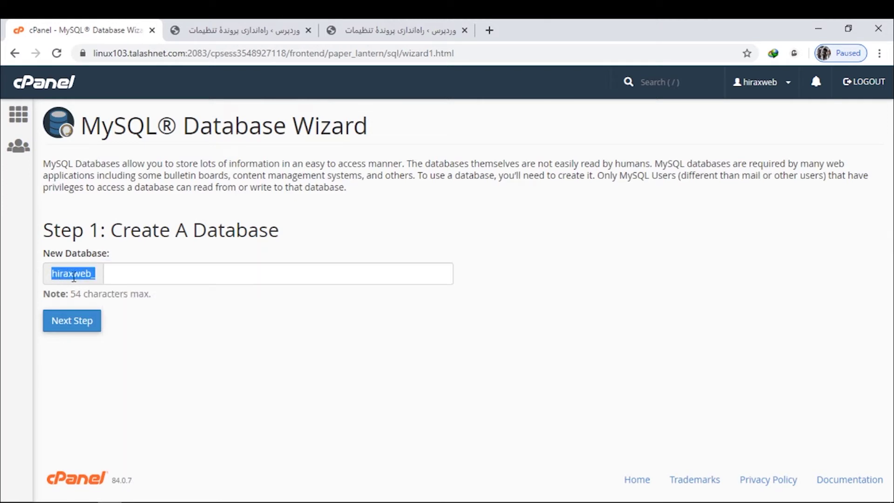
click(91, 275)
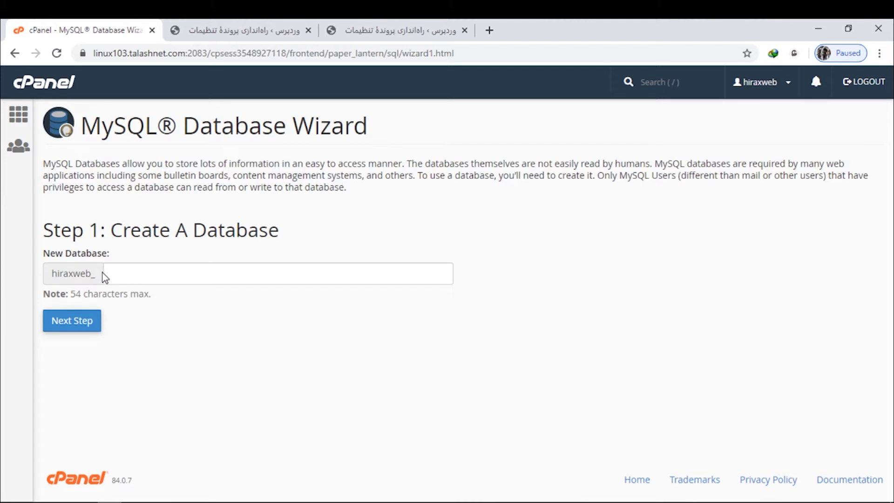
double_click(80, 274)
click(87, 274)
click(128, 269)
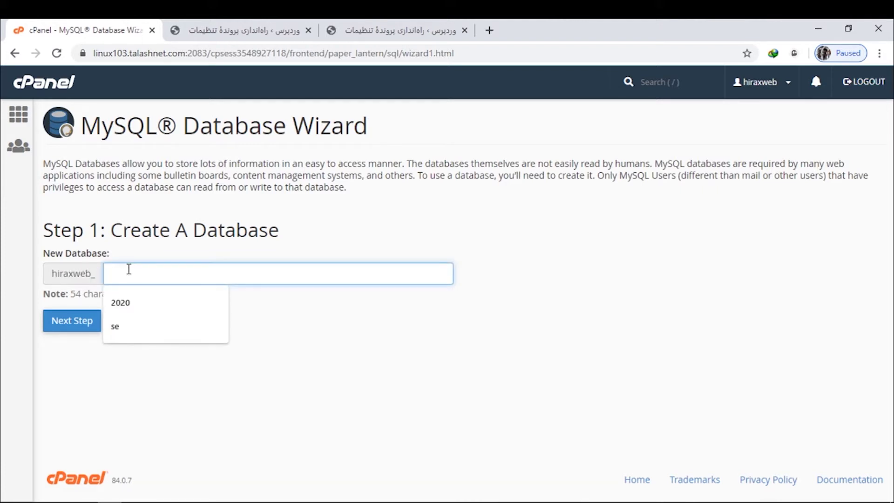
text(test)
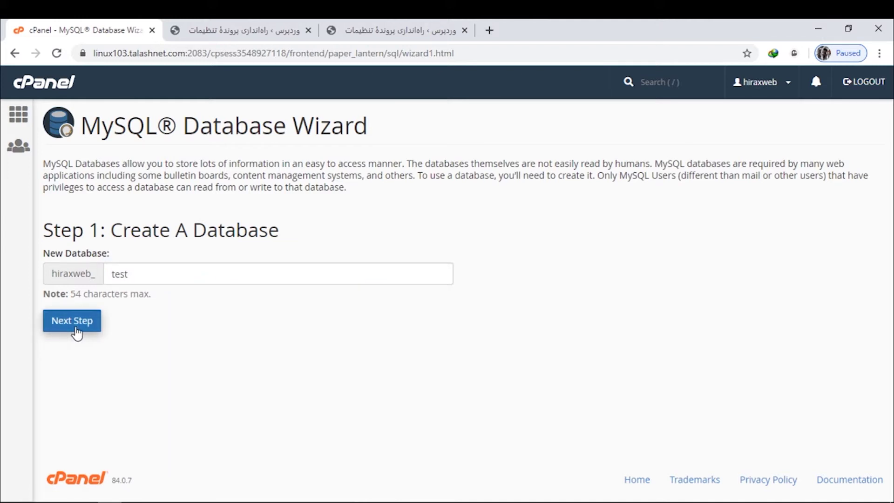
click(76, 328)
Step: Copy the full database name hiraxweb_test from the success message
click(84, 173)
drag(76, 172, 367, 172)
click(278, 173)
right_click(364, 172)
click(378, 177)
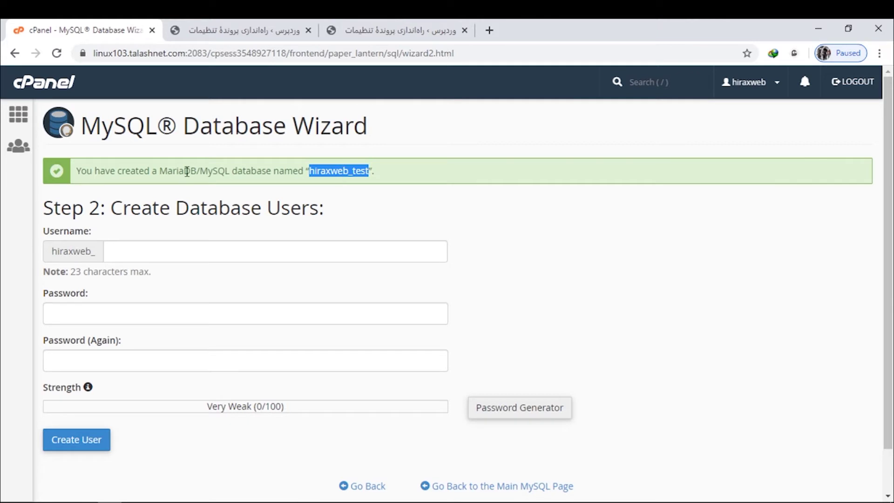
Step: Replace the default 'wordpress' database name with the pasted hiraxweb_test
click(432, 24)
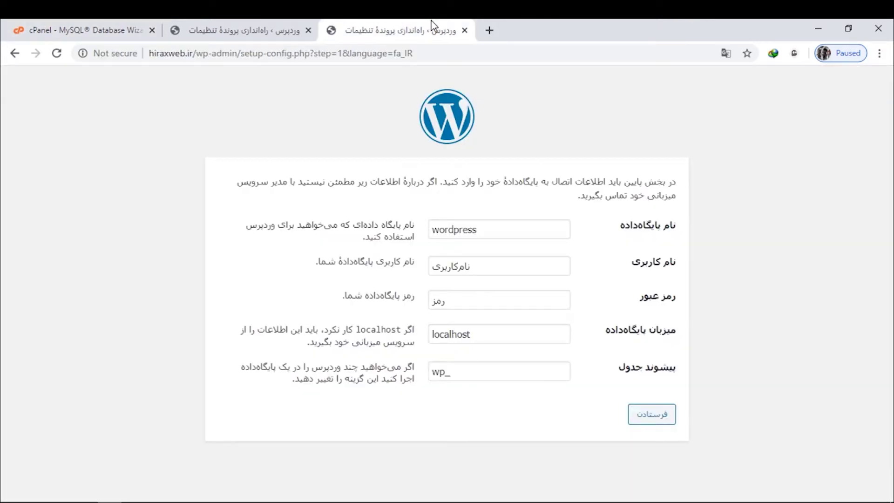
double_click(510, 228)
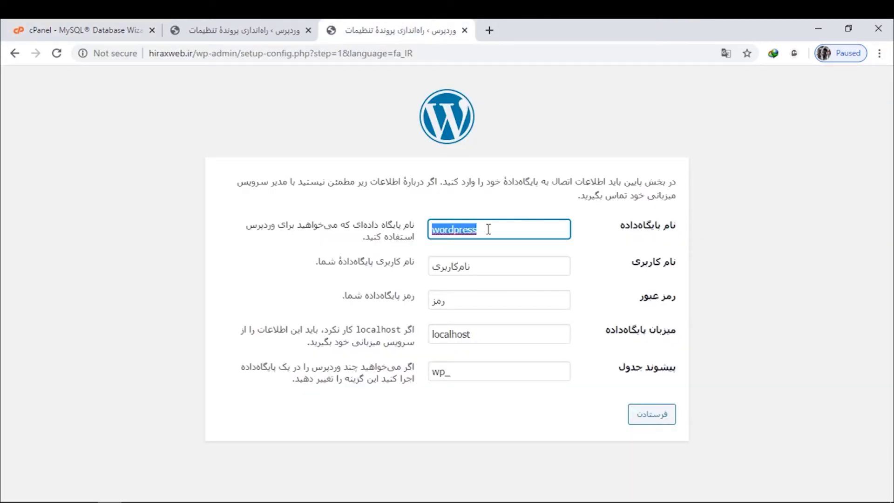
right_click(489, 229)
click(528, 374)
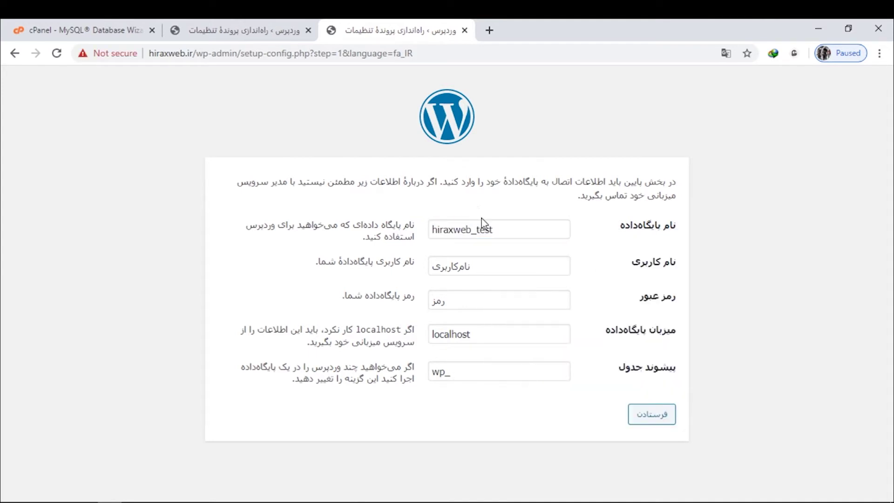
drag(501, 229, 430, 231)
click(429, 215)
Step: Compare cPanel's hiraxweb_ username prefix with the site domain on the WordPress setup page
click(108, 29)
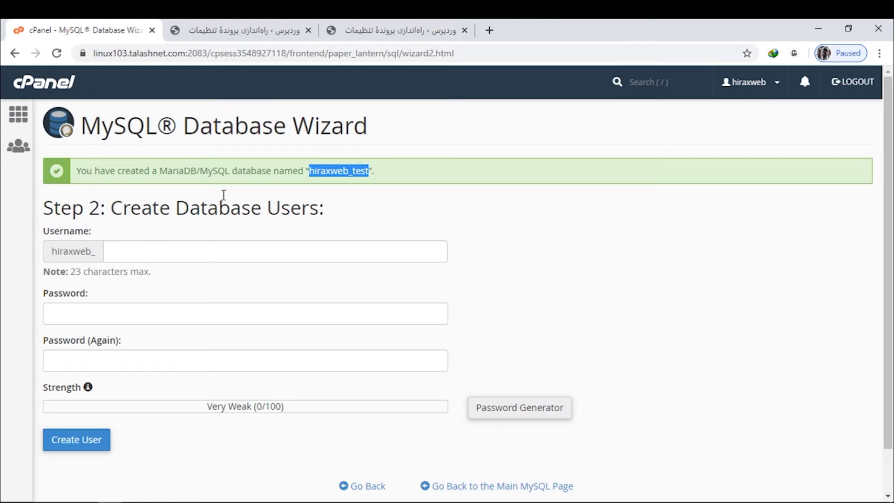
click(224, 195)
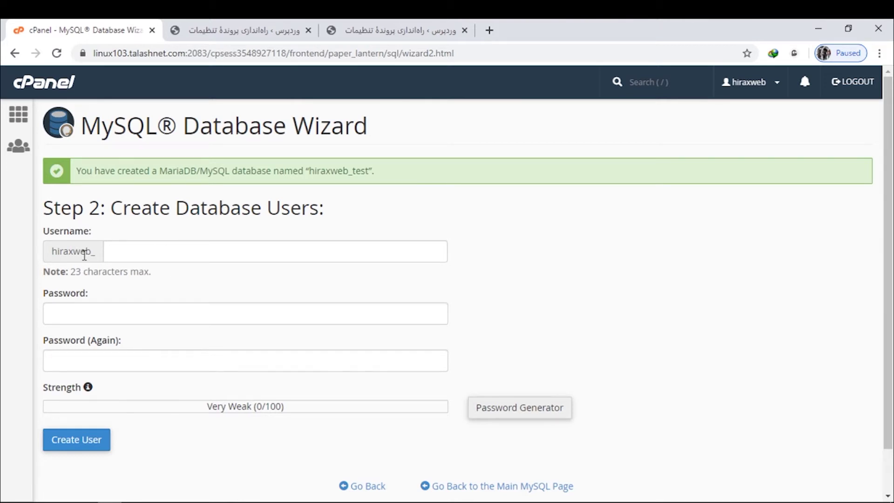
double_click(84, 254)
click(358, 28)
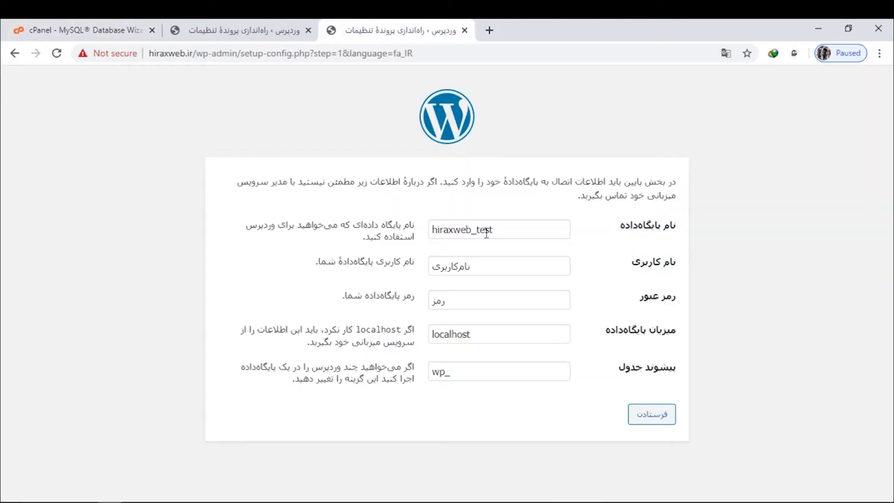
drag(148, 53, 195, 52)
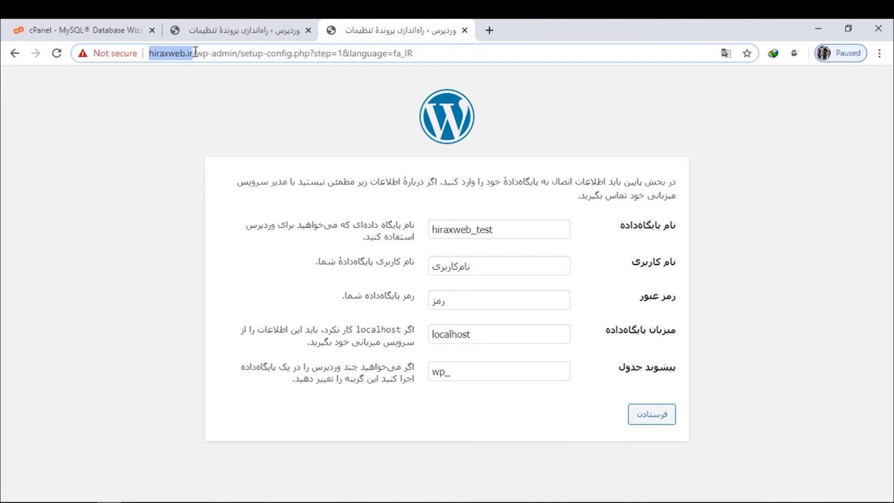
click(372, 237)
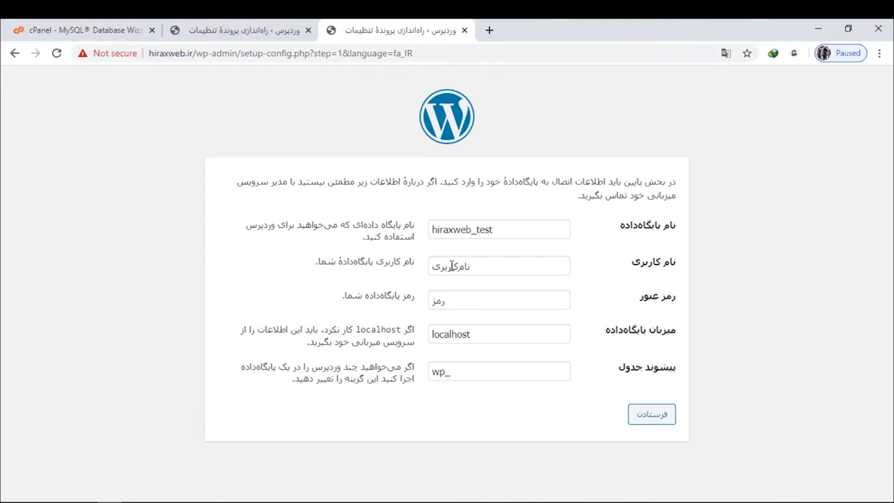
click(72, 19)
Step: Enter the new MySQL username, fixing a mistyped first attempt, to form hiraxweb_hirax
click(153, 253)
click(74, 229)
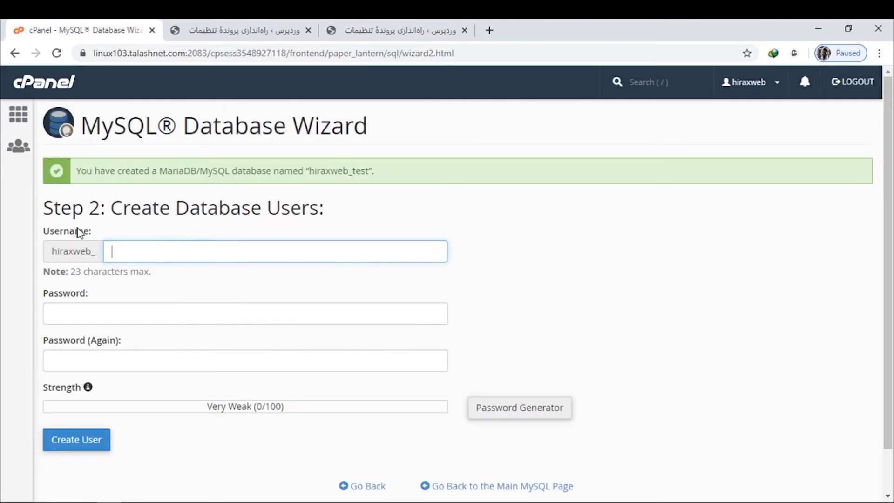
click(114, 251)
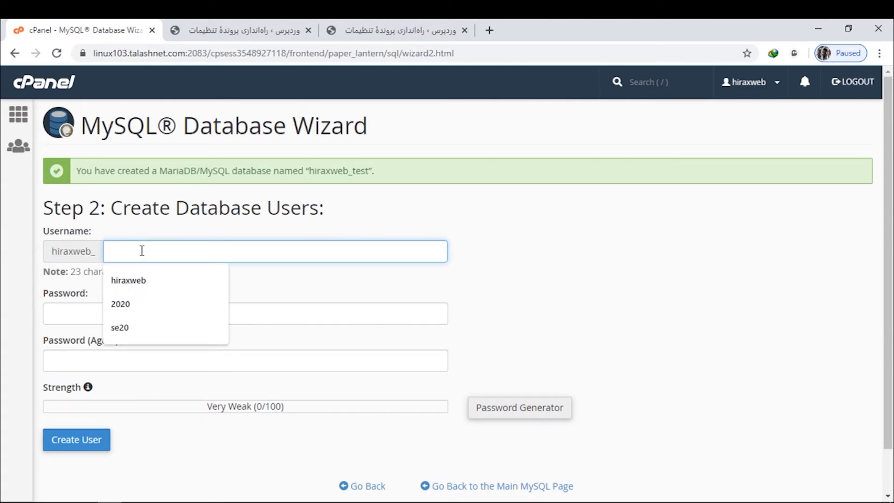
text(jirax)
double_click(142, 251)
text(hirax)
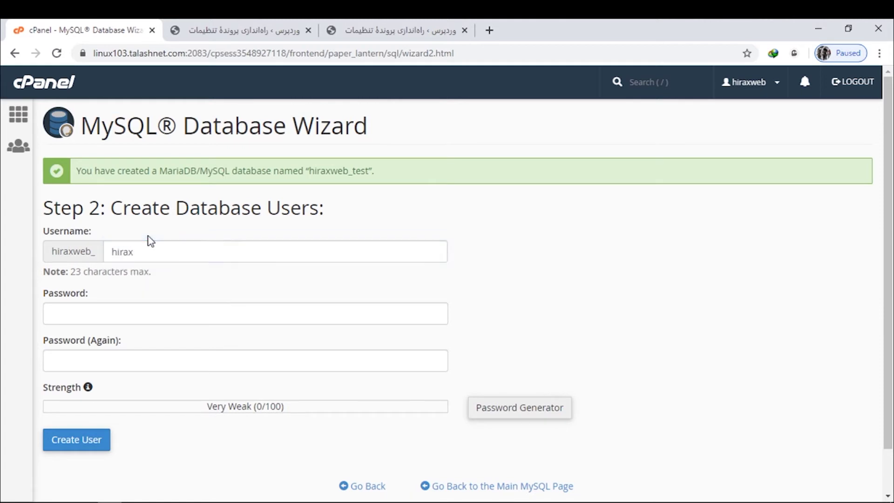
Step: Replace a weak trial password by pasting a strong password into both password fields
click(79, 311)
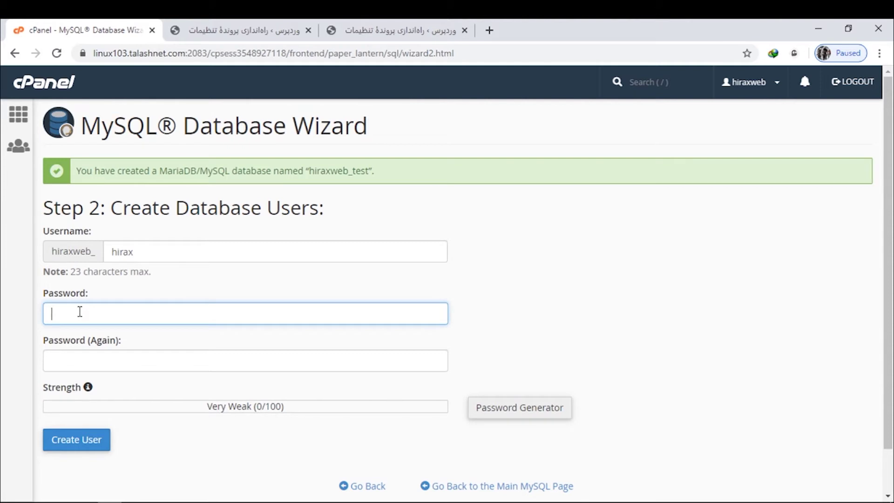
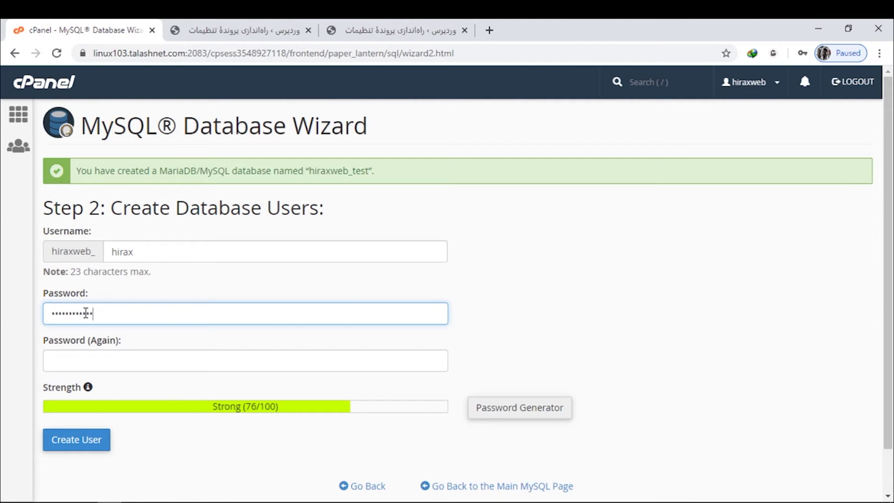
double_click(94, 313)
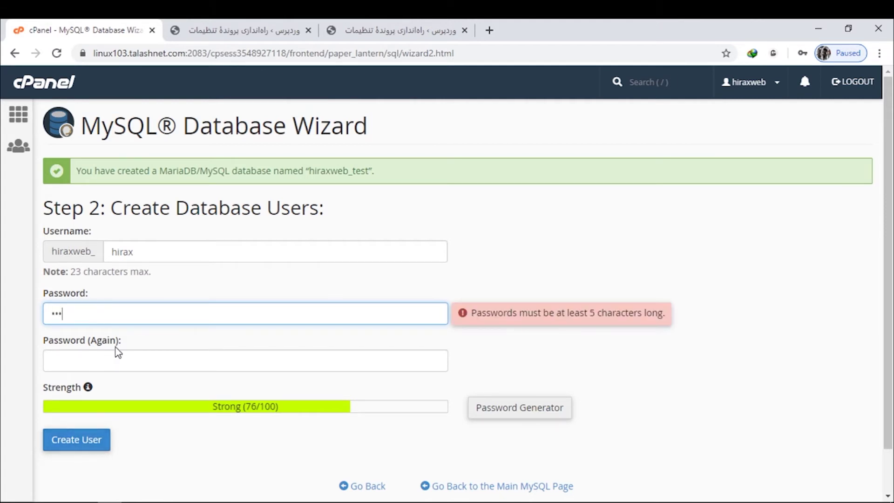
click(92, 448)
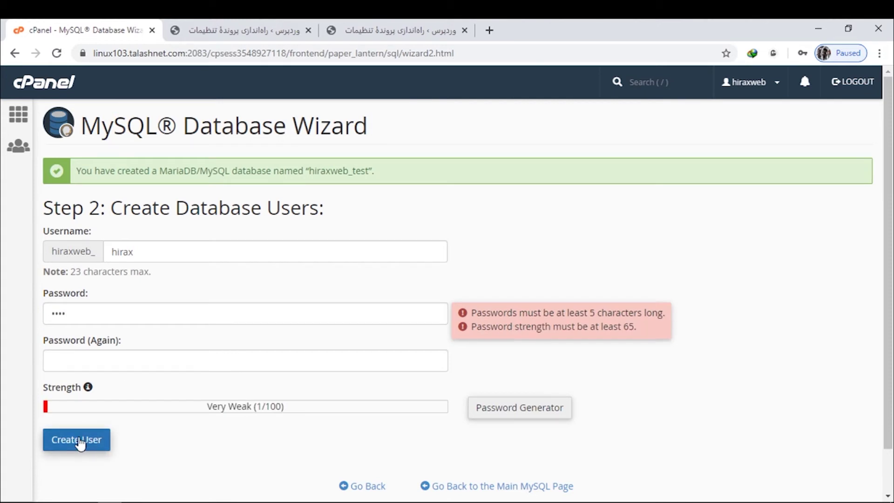
click(104, 311)
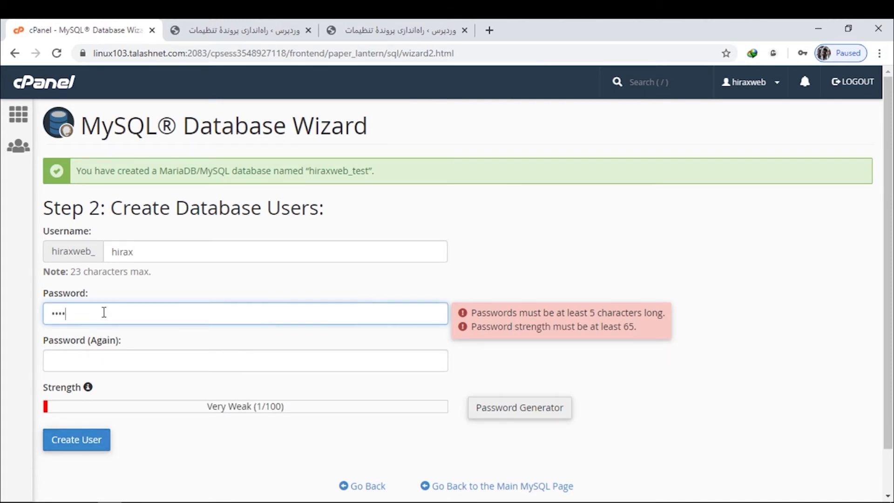
key(ctrl+v)
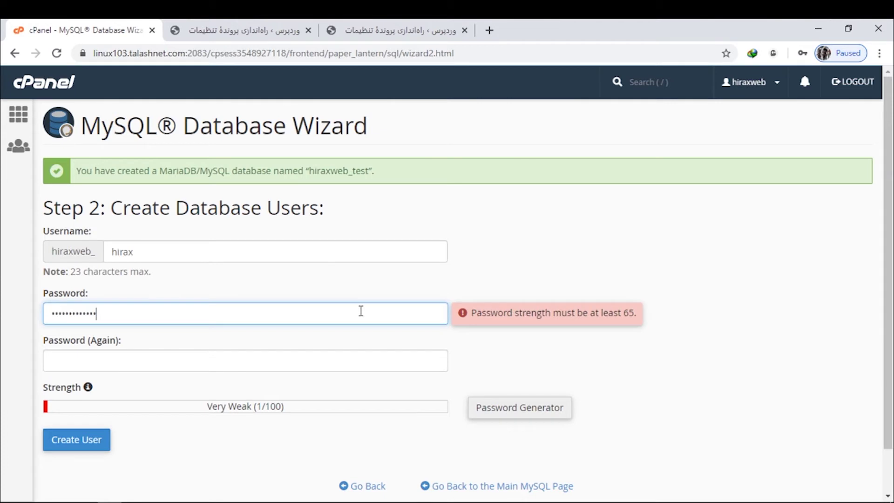
click(273, 354)
key(ctrl+v)
click(236, 332)
Step: Confirm the password is rated Very Strong and create the user hiraxweb_hirax
right_click(112, 307)
click(70, 294)
double_click(46, 310)
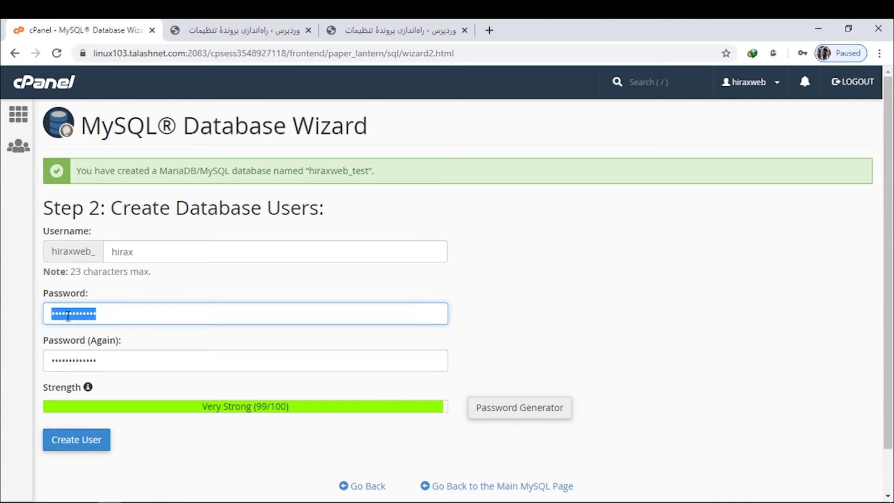
drag(102, 360, 45, 360)
click(102, 360)
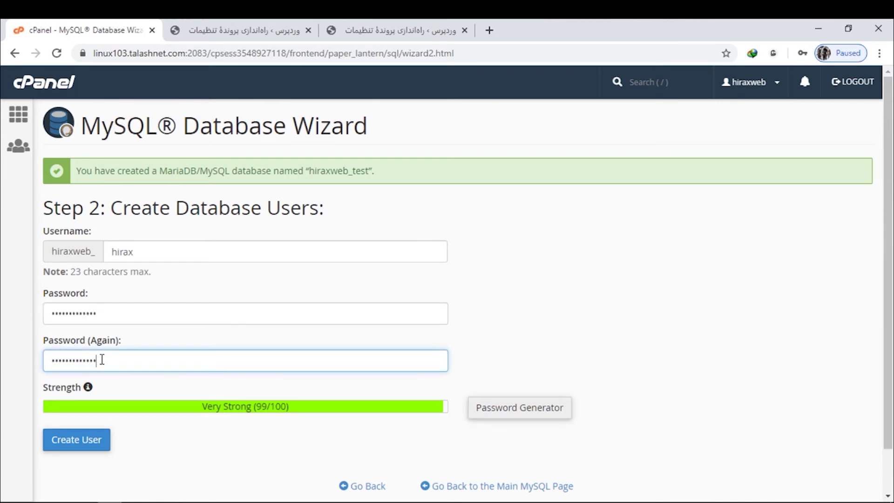
double_click(90, 310)
click(117, 295)
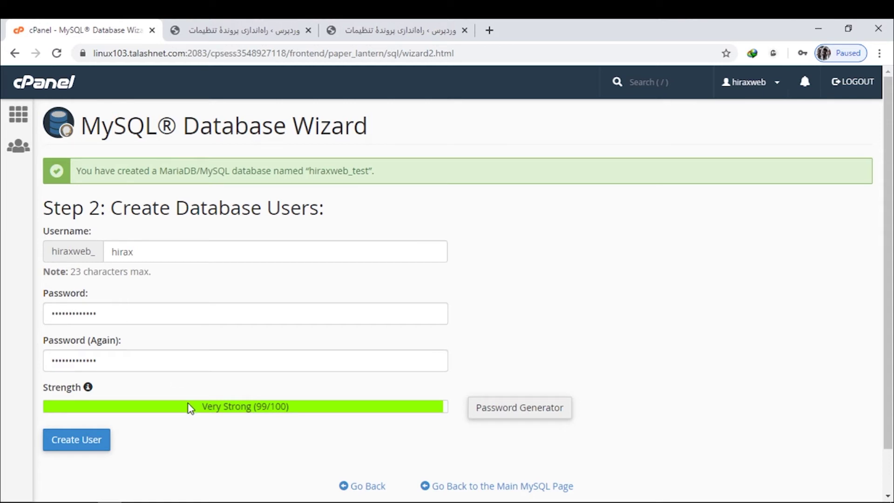
drag(203, 408, 253, 410)
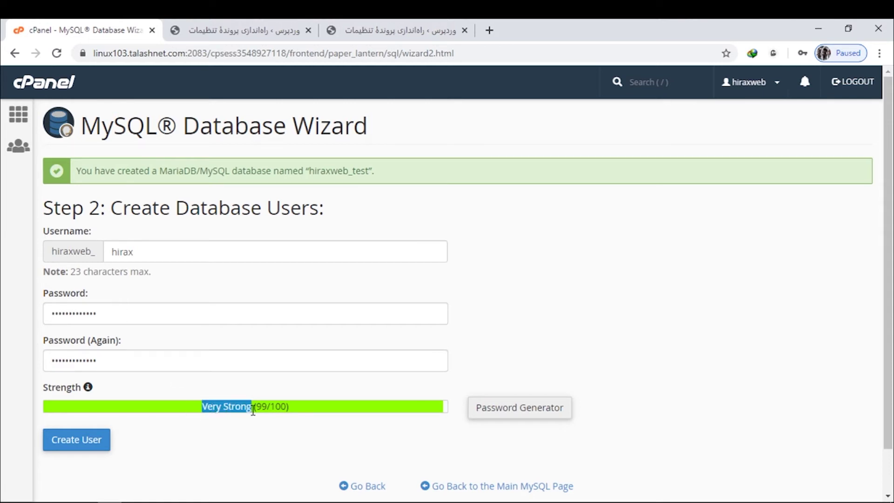
click(289, 405)
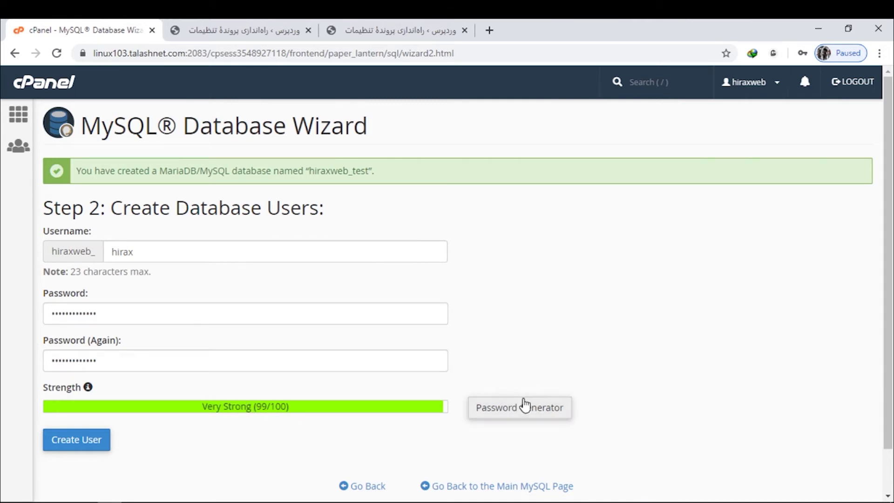
click(130, 314)
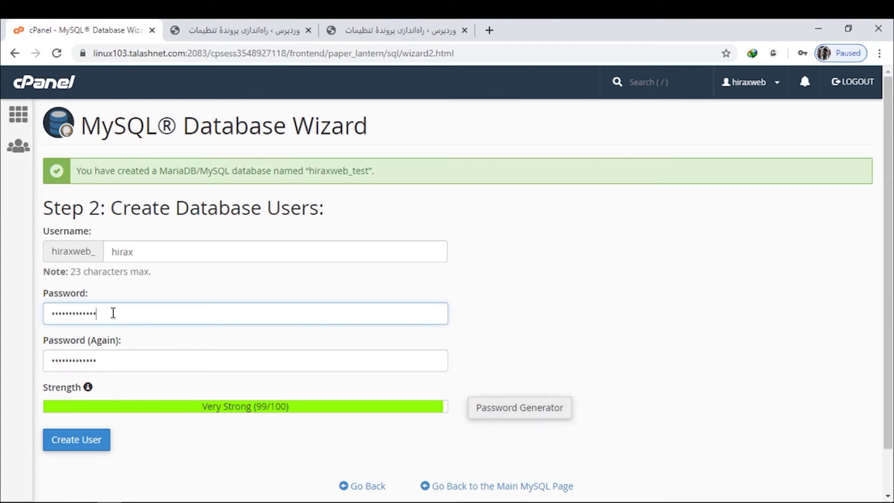
drag(131, 315, 37, 309)
click(138, 300)
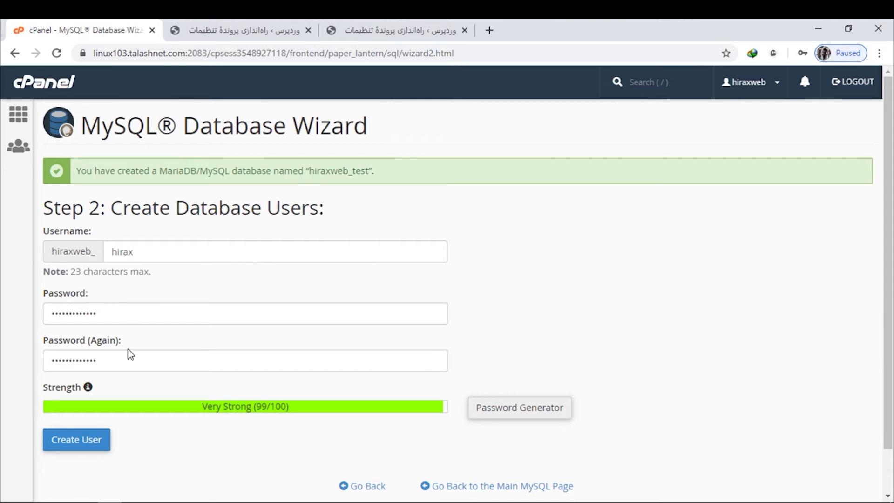
click(73, 443)
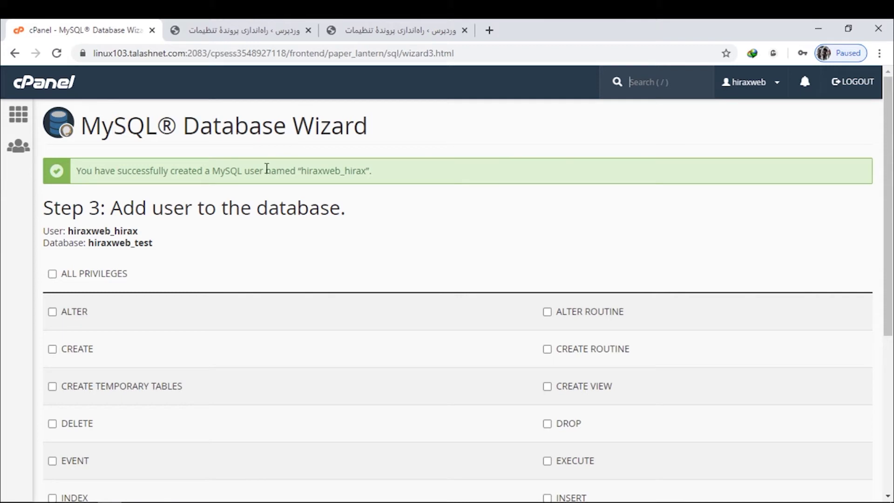
Step: Copy the new database user's name from cPanel's wizard Step 3
click(370, 26)
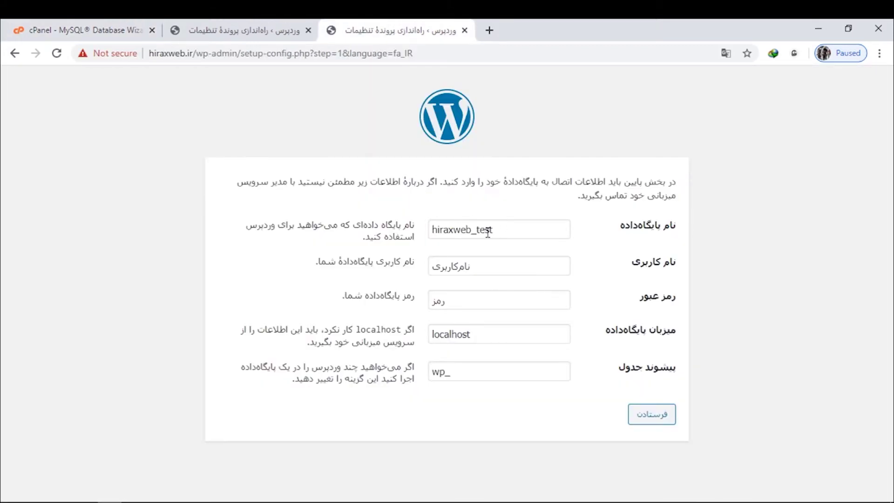
click(277, 27)
click(142, 26)
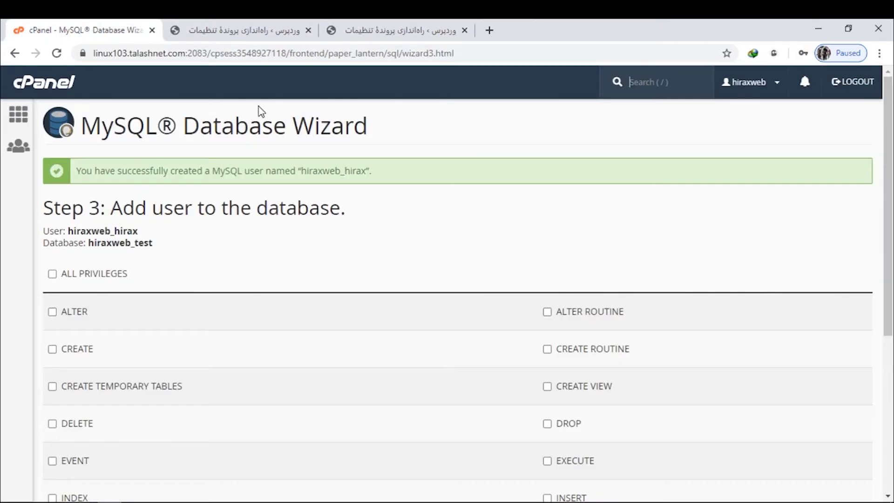
drag(368, 172, 309, 169)
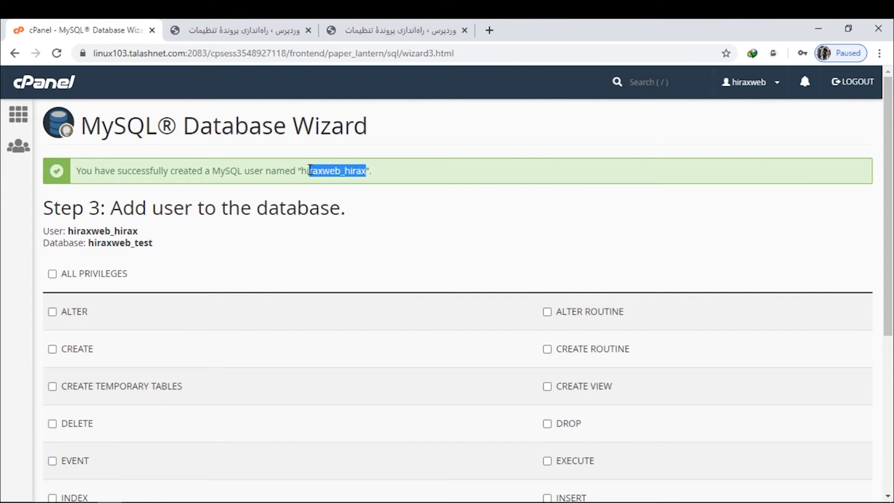
Step: Paste the database username and password over the placeholders in WordPress's connection form
click(384, 21)
click(485, 295)
key(ctrl+a)
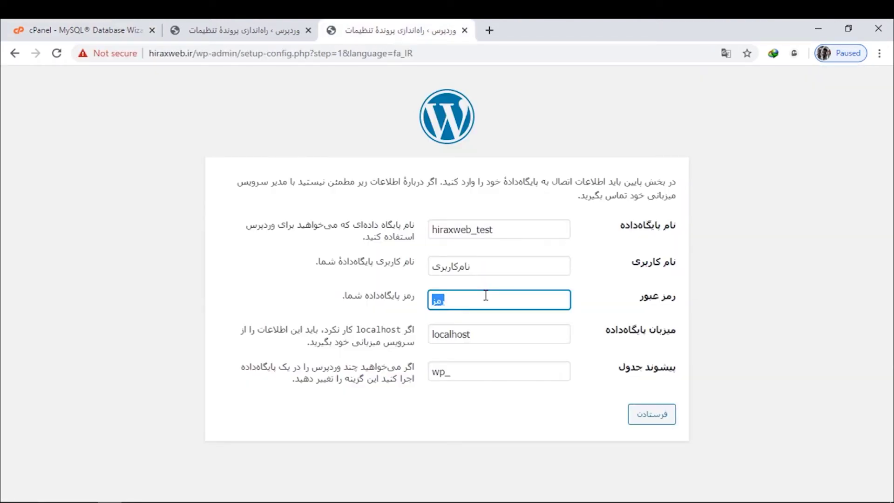
key(ctrl+v)
click(488, 266)
key(ctrl+a)
key(ctrl+v)
click(500, 297)
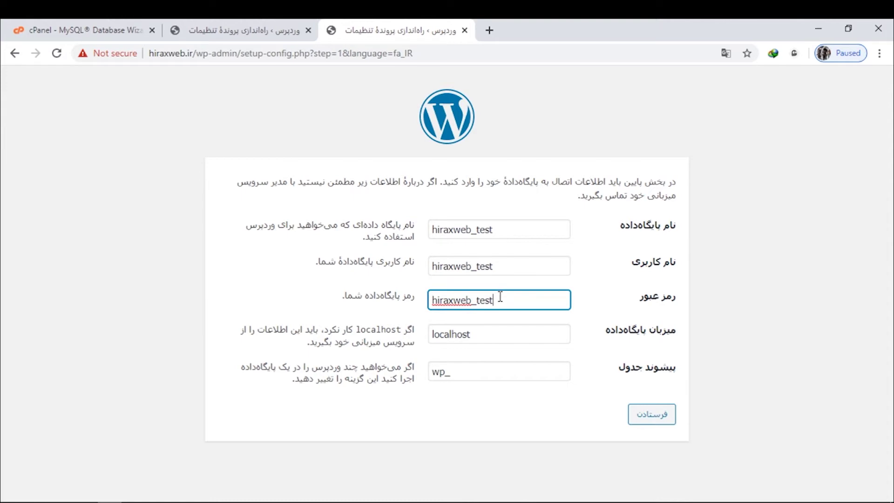
key(ctrl+a)
key(ctrl+v)
click(406, 290)
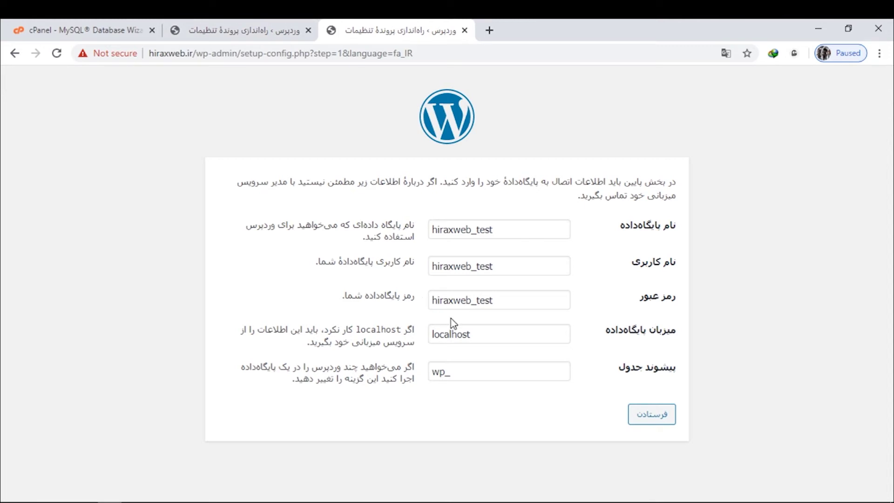
click(276, 26)
click(102, 25)
Step: Tick ALTER ROUTINE, CREATE VIEW, then ALL PRIVILEGES for hiraxweb_hirax and continue to the next step
click(239, 246)
middle_click(236, 247)
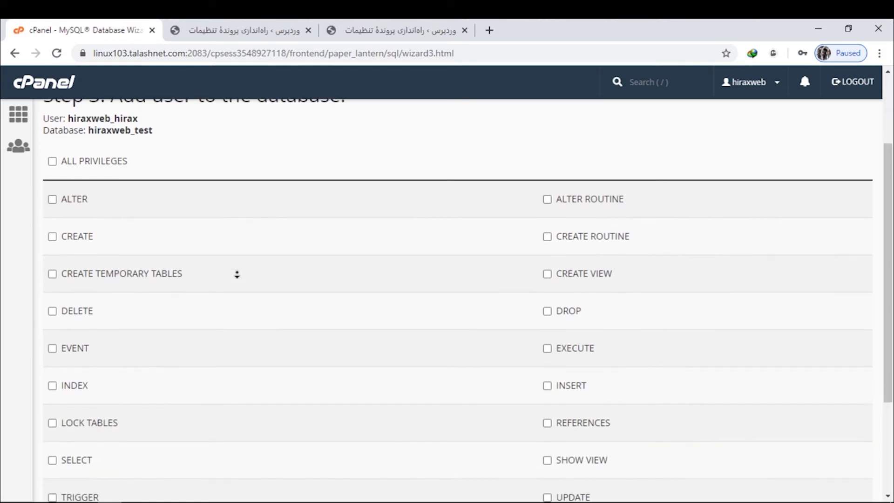
click(239, 279)
drag(889, 226, 890, 250)
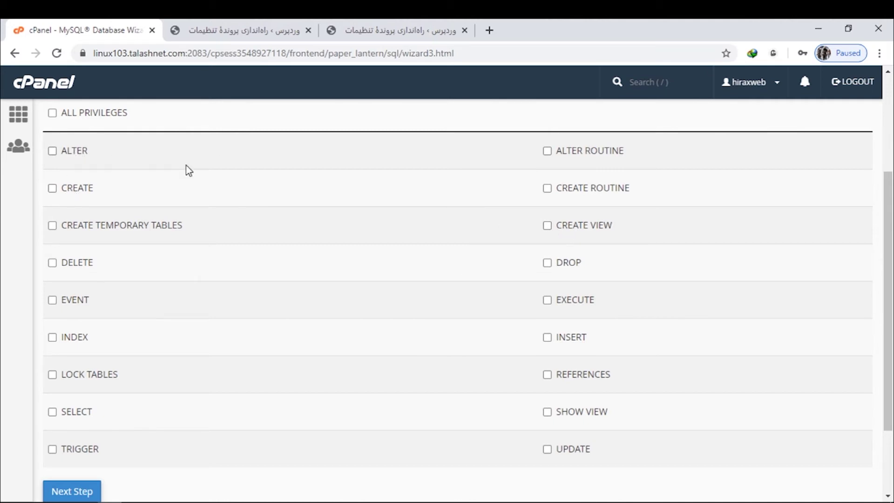
click(549, 153)
click(548, 226)
scroll(888, 252, down, 1)
scroll(891, 251, up, 1)
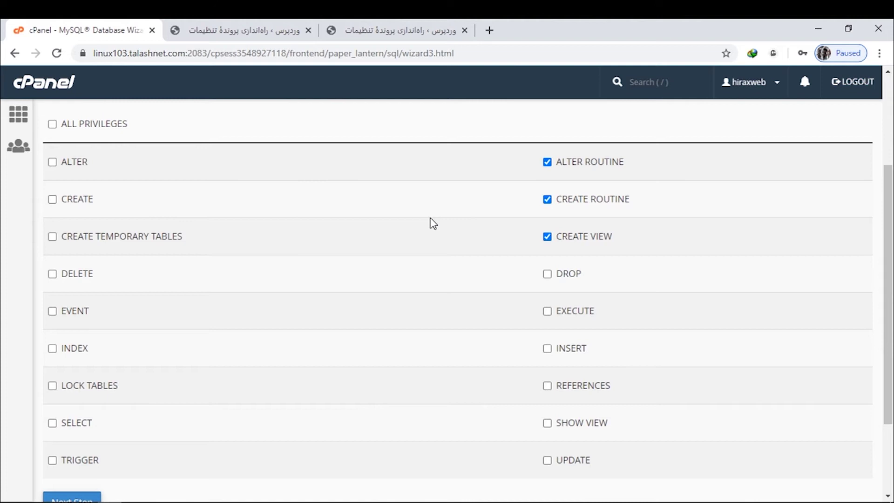
click(53, 125)
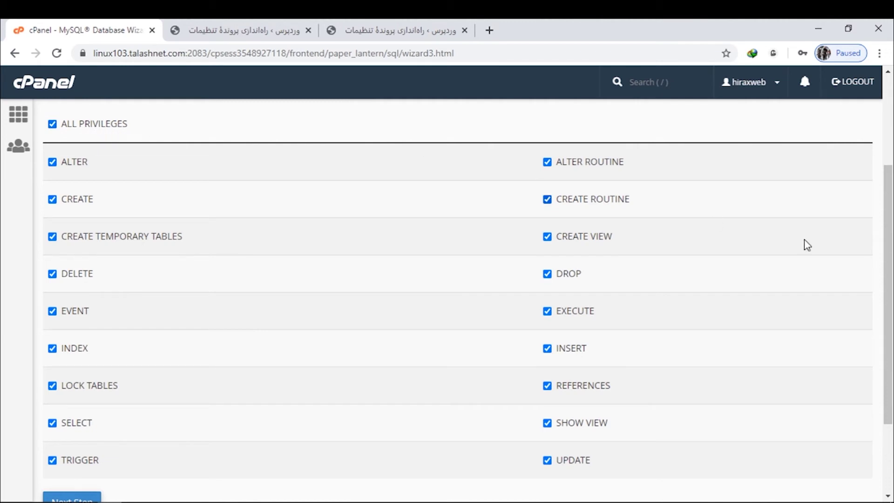
scroll(807, 245, down, 1)
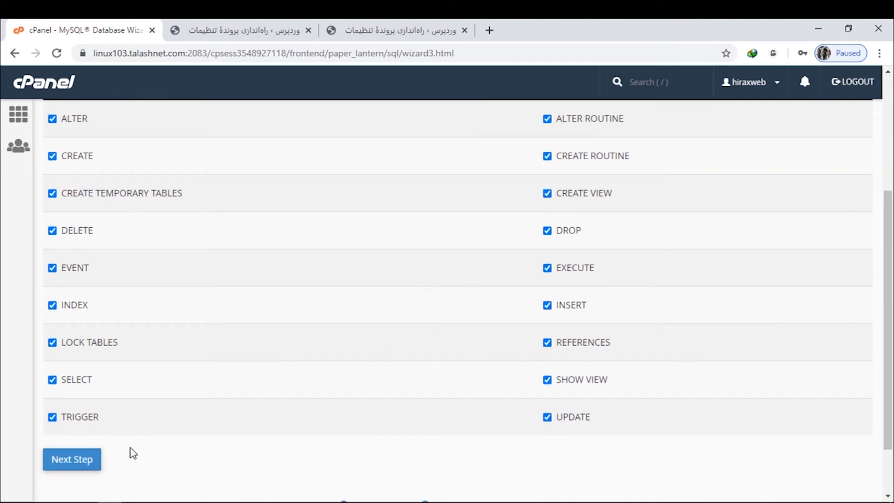
click(68, 465)
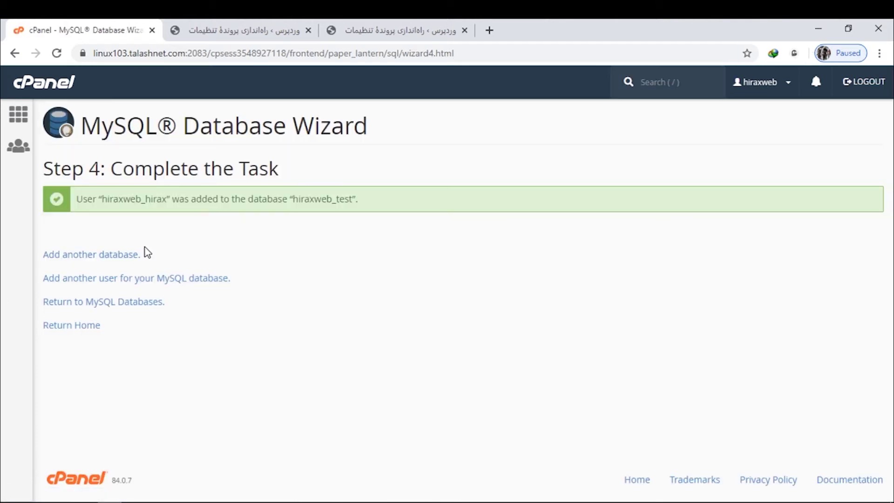
Step: Read Step 4's confirmation that hiraxweb_hirax was added to hiraxweb_test, then return to WordPress
drag(76, 200, 365, 208)
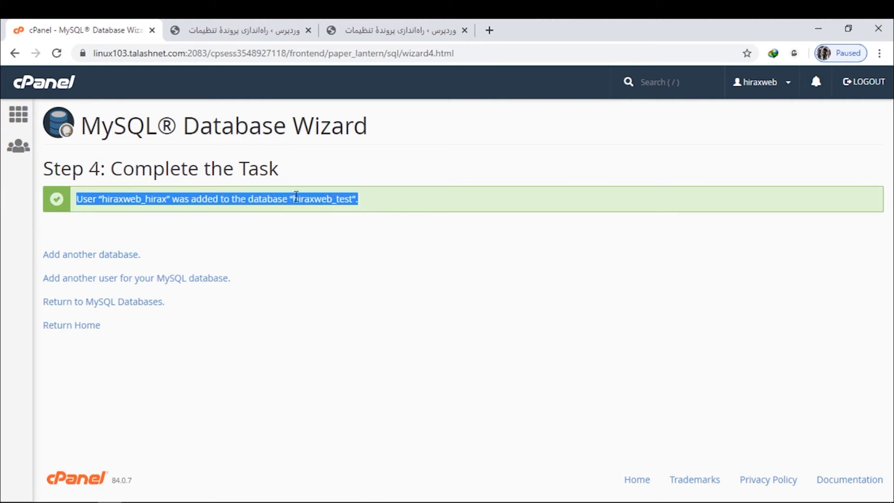
click(297, 198)
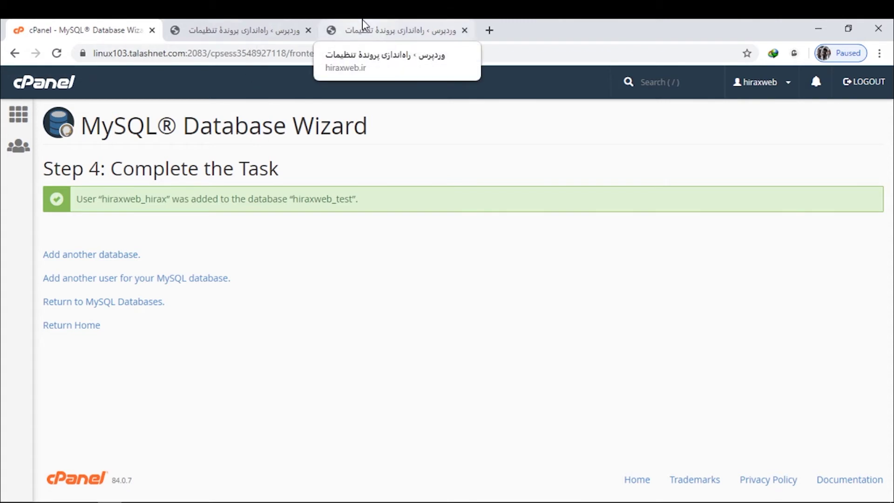
click(400, 30)
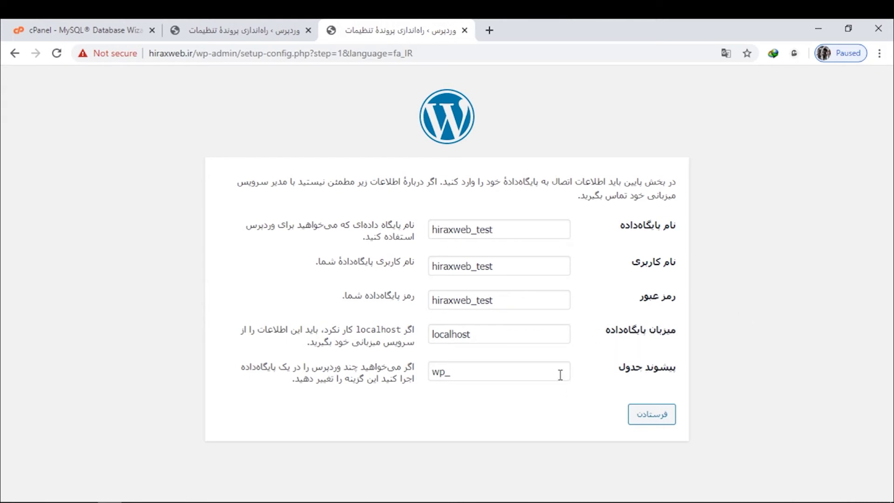
Step: Submit the form, read the connection error, retry and paste the database password
click(635, 413)
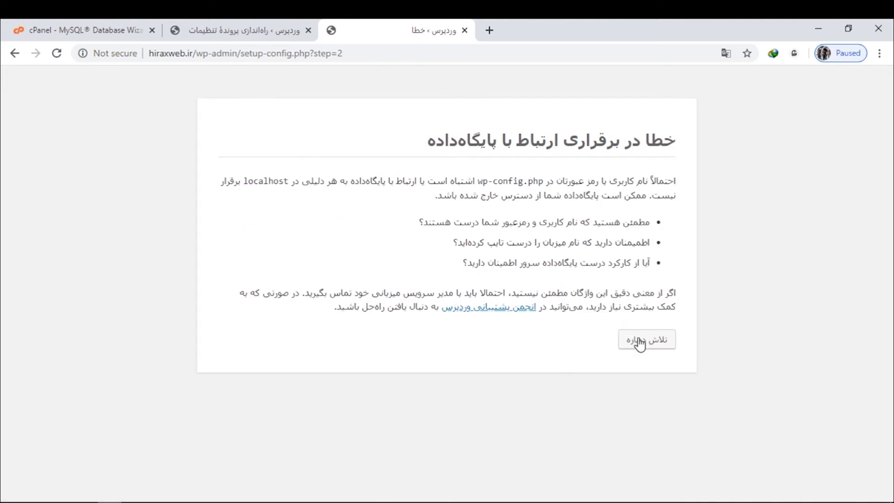
drag(622, 180, 536, 243)
click(536, 243)
click(627, 347)
drag(499, 233, 428, 234)
key(ctrl+c)
click(511, 270)
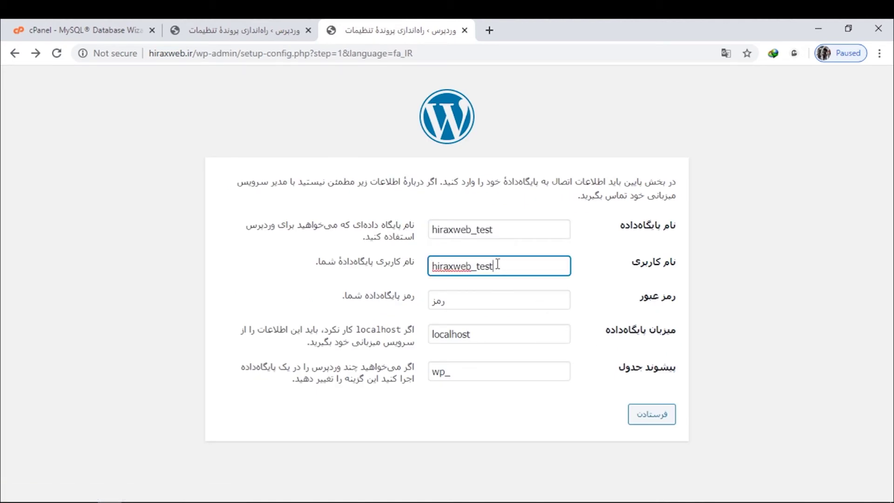
click(477, 294)
key(ctrl+v)
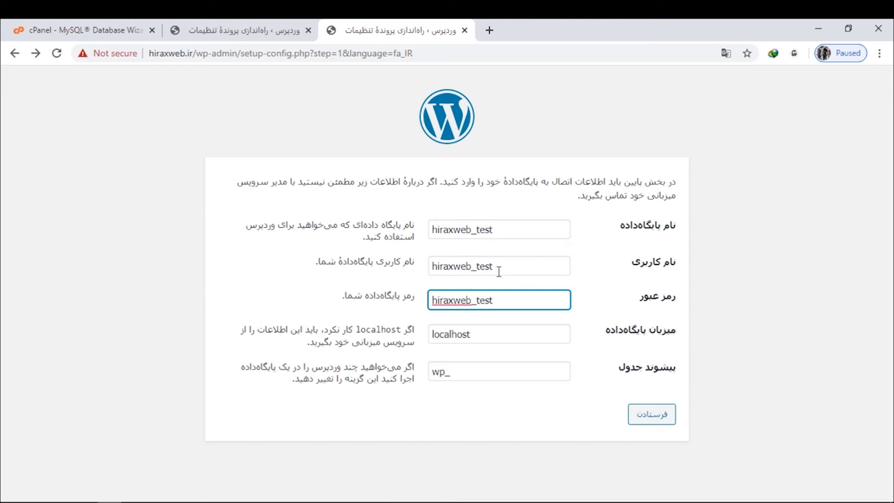
Step: Copy hiraxweb_hirax from cPanel's success message into the username field and check the database name
drag(497, 268, 480, 266)
click(84, 28)
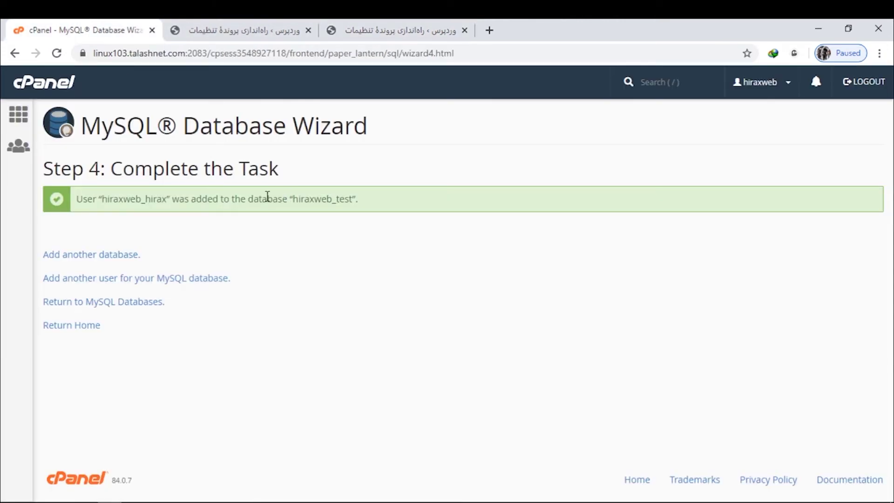
drag(107, 198, 164, 198)
right_click(167, 200)
click(184, 208)
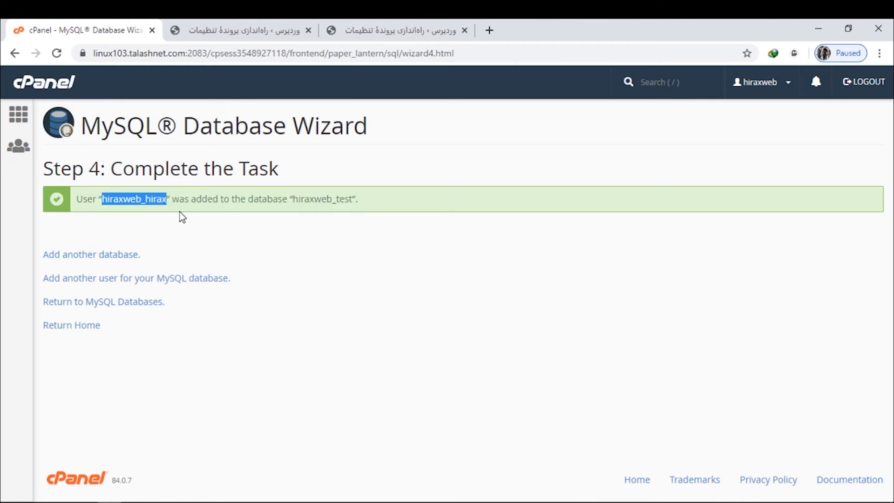
click(359, 28)
key(ctrl+v)
click(528, 254)
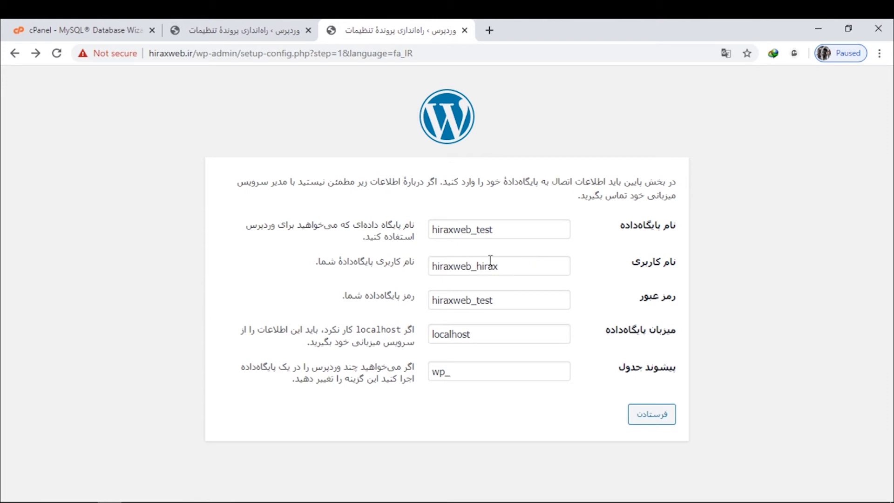
click(139, 29)
drag(294, 198, 352, 198)
click(371, 26)
Step: Submit the corrected database details, then close the cPanel tab and the extra setup tab
click(653, 416)
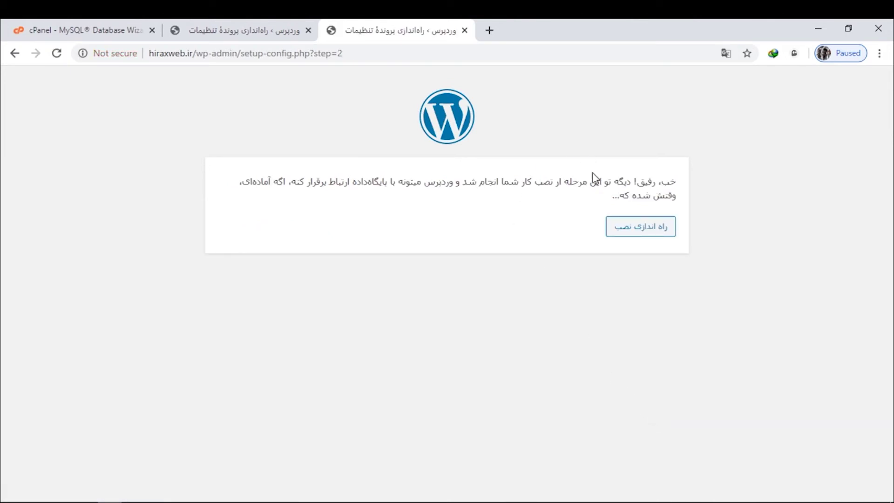
drag(682, 183, 383, 193)
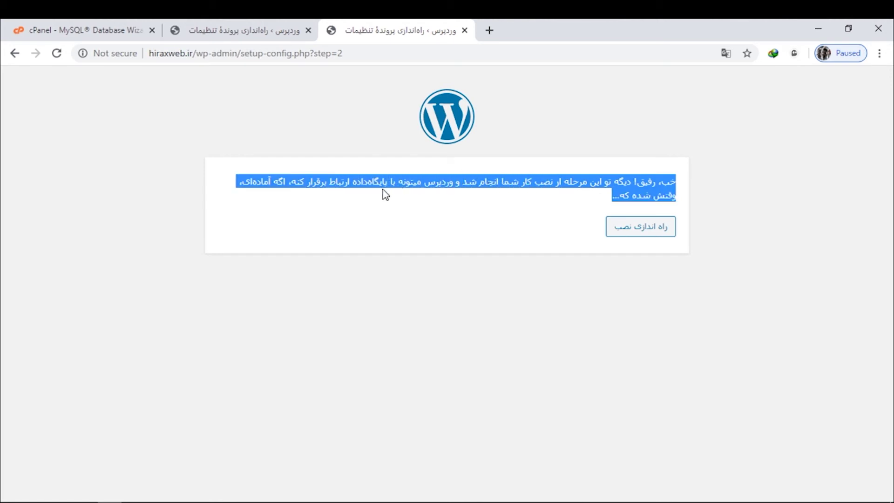
click(361, 198)
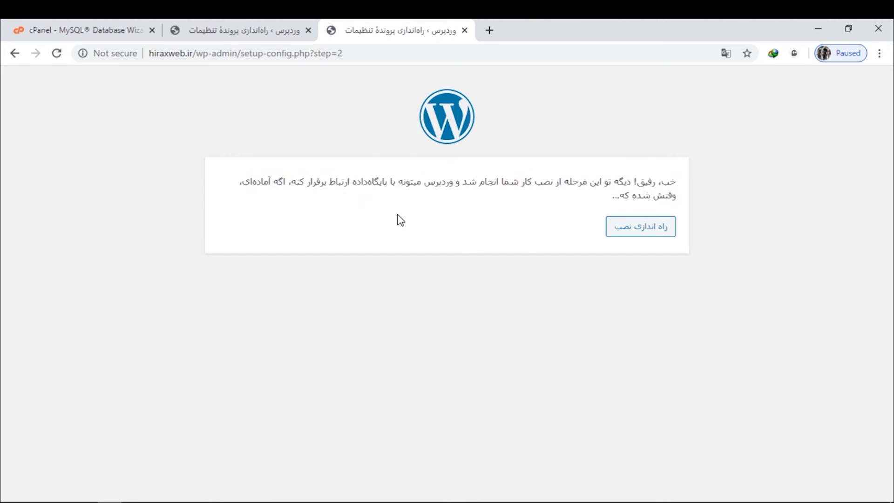
click(160, 20)
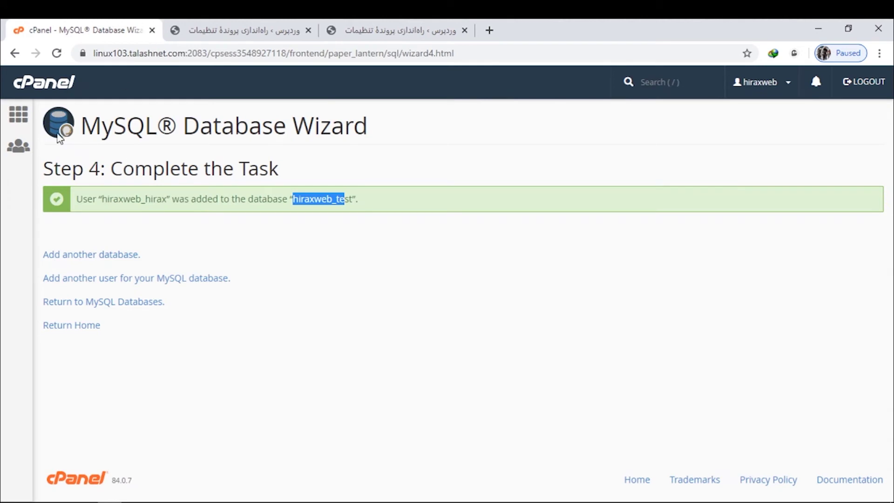
click(19, 114)
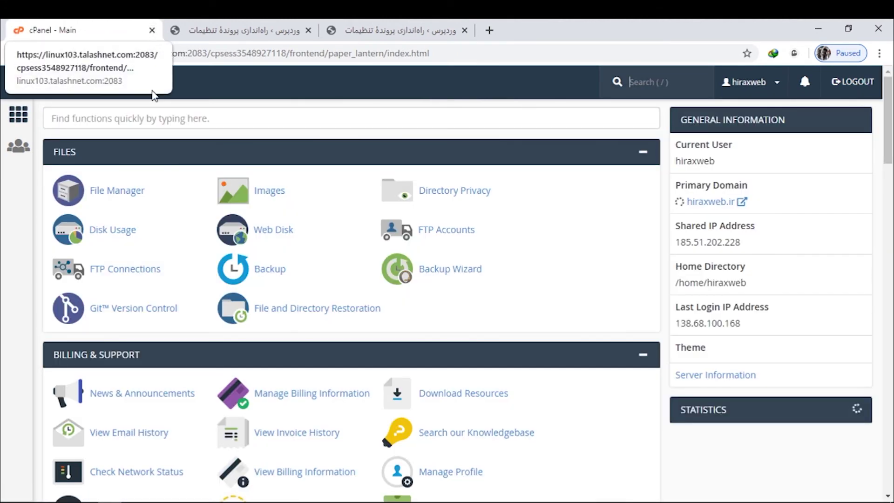
right_click(102, 31)
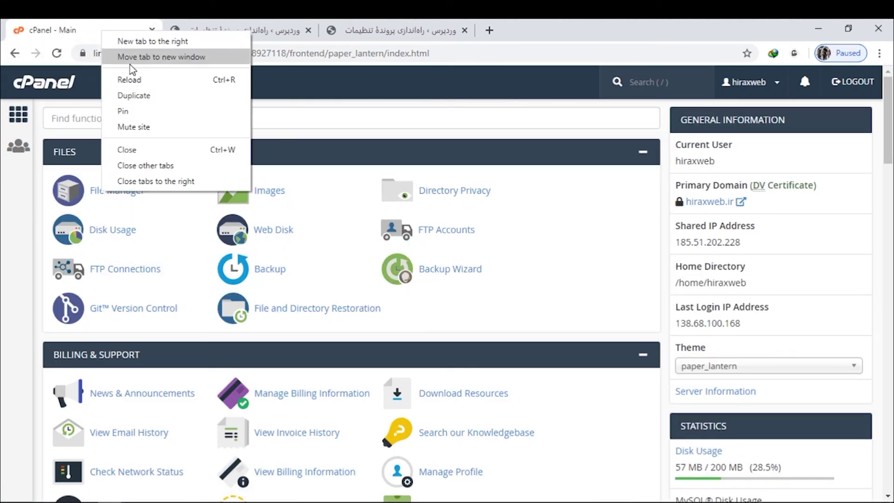
click(138, 150)
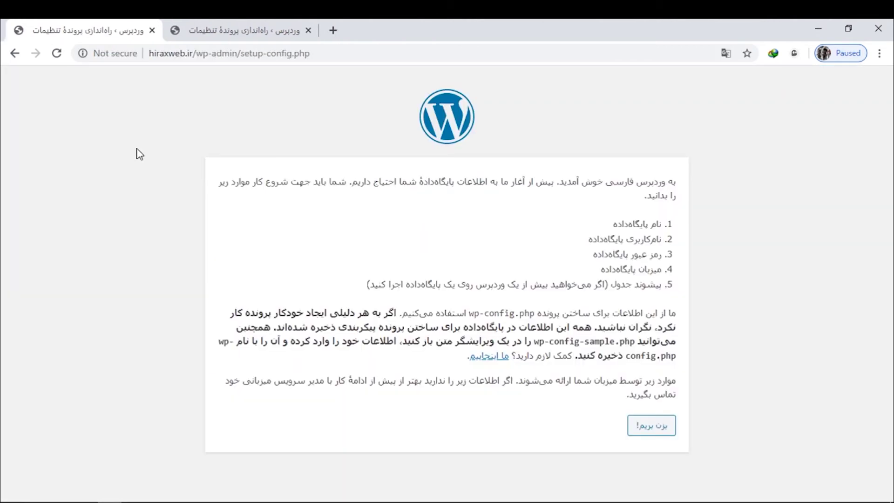
click(152, 31)
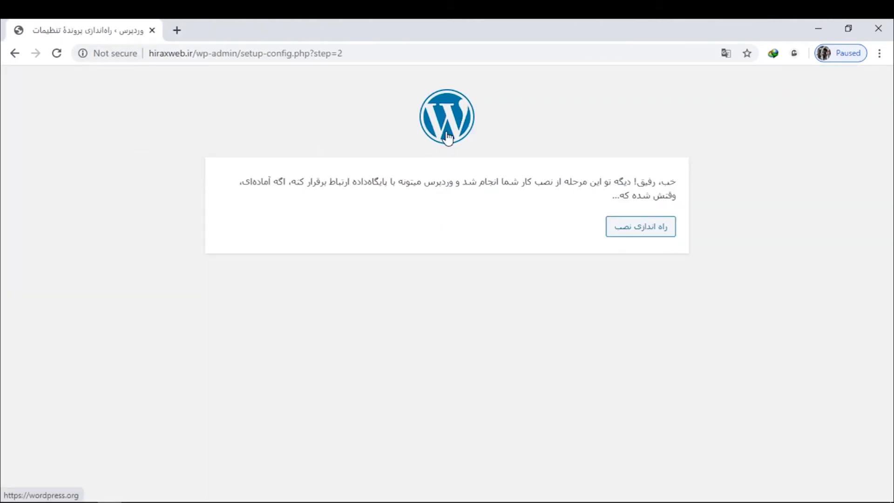
Step: Run the WordPress installation from the connection confirmation page
drag(676, 180, 619, 194)
click(594, 214)
click(643, 231)
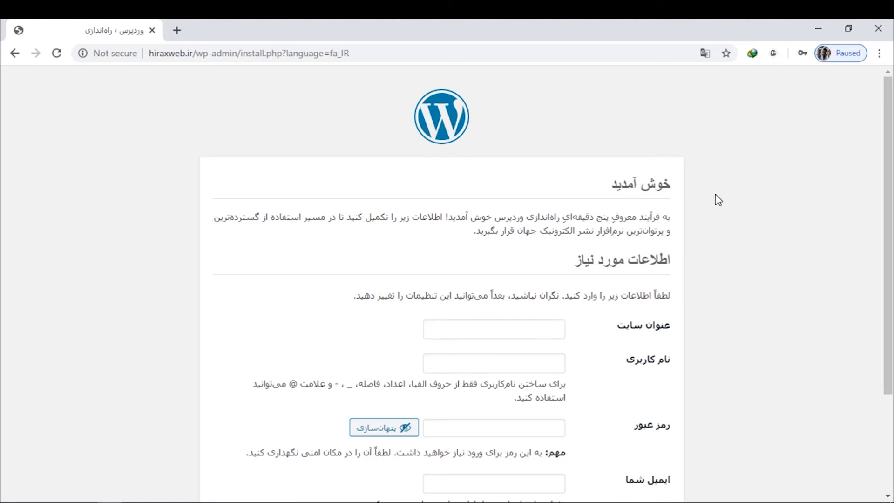
Step: Copy the site domain hiraxweb.ir from the address bar
scroll(718, 200, down, 2)
scroll(889, 159, up, 2)
scroll(889, 159, down, 2)
scroll(890, 159, up, 2)
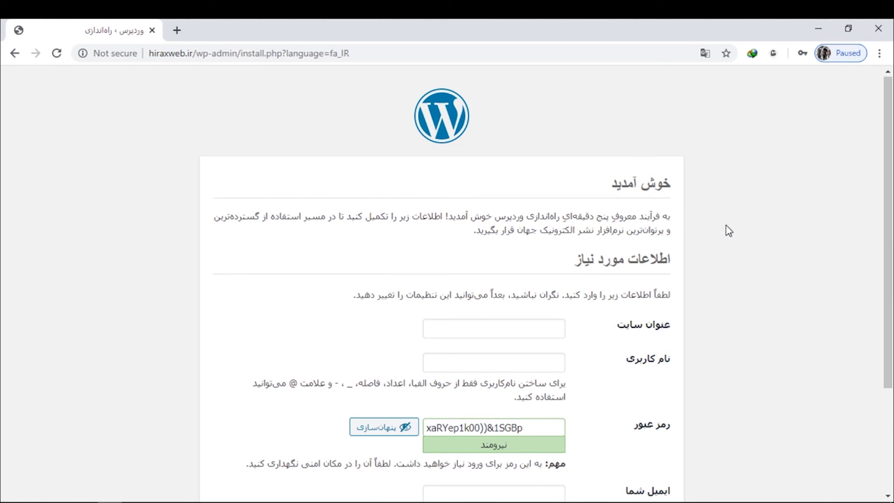
drag(194, 53, 146, 54)
right_click(172, 56)
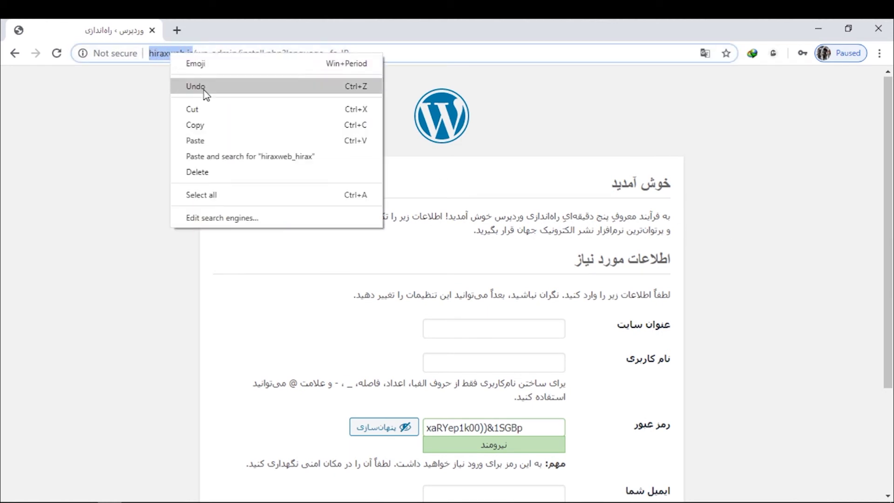
click(205, 123)
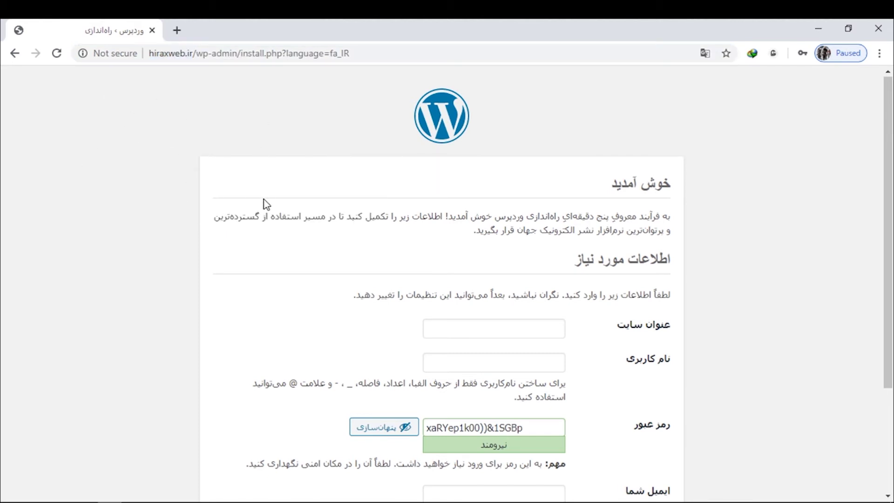
Step: Enter هیراکس وب as the site title and move to the username field
scroll(512, 279, down, 2)
click(505, 255)
right_click(504, 259)
click(506, 253)
text(هیراکس وب)
key(ctrl+a)
text(هیراکس وب)
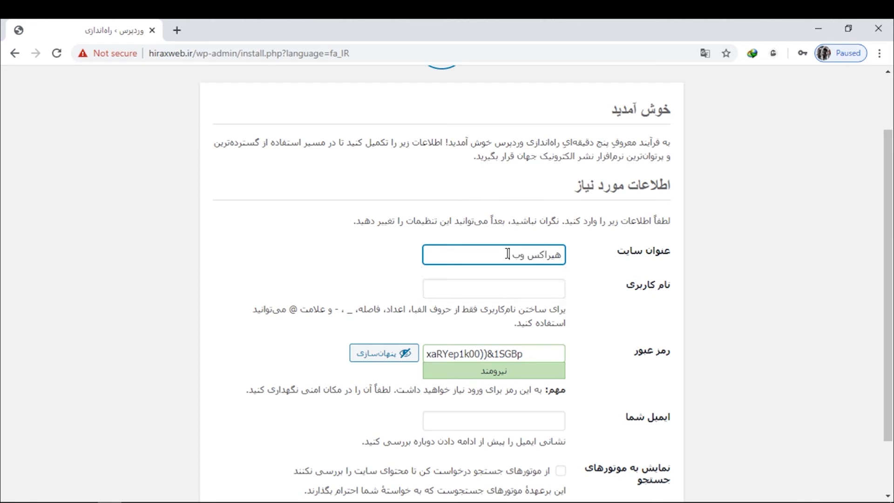
key(Tab)
click(703, 287)
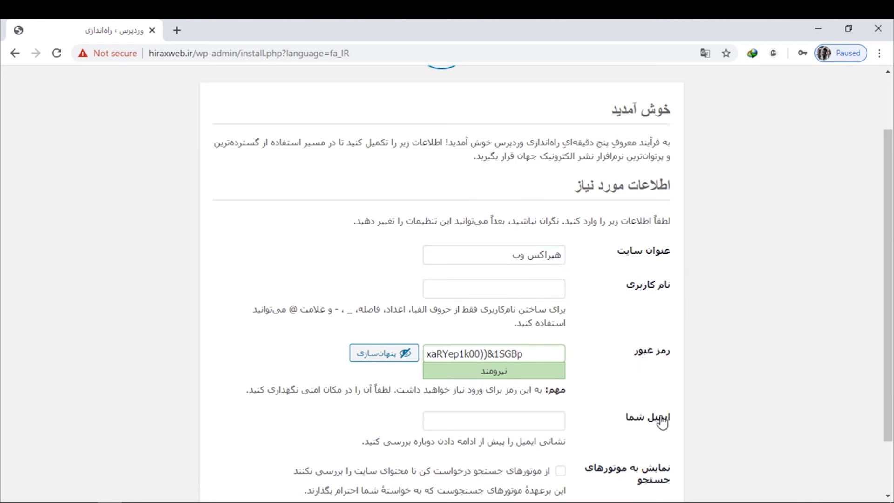
right_click(696, 270)
click(623, 298)
click(537, 285)
click(560, 278)
Step: Set the administrator username to admin, correcting a mistyped entry
click(452, 287)
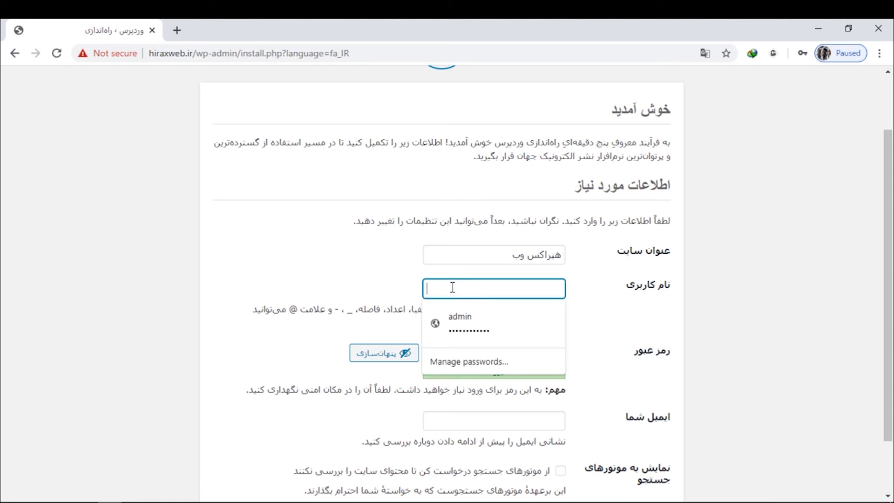
text(admin)
click(496, 317)
double_click(470, 289)
text(erfan)
double_click(470, 289)
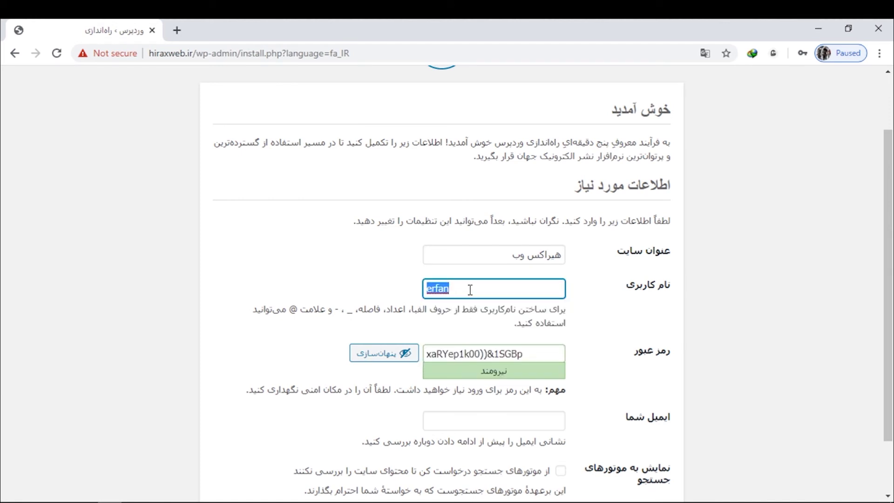
text(admin)
click(708, 289)
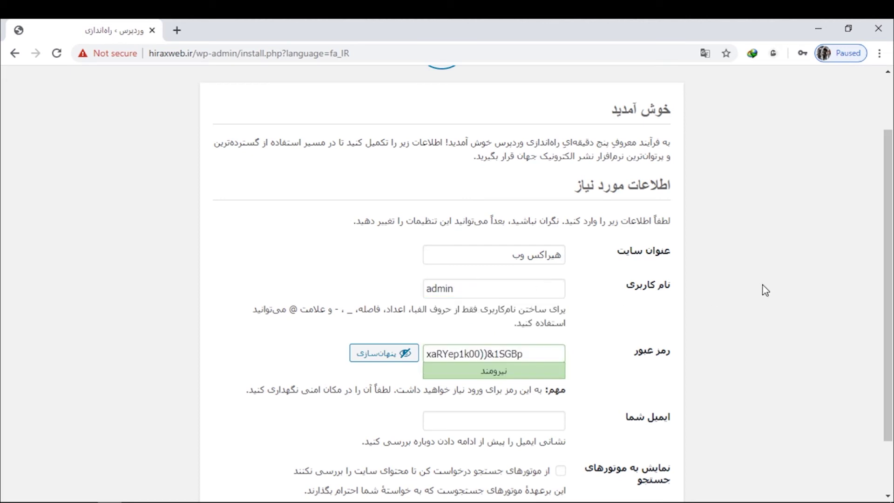
Step: Select and review the generated strong password in the Password field
double_click(565, 351)
click(539, 350)
drag(539, 350, 421, 354)
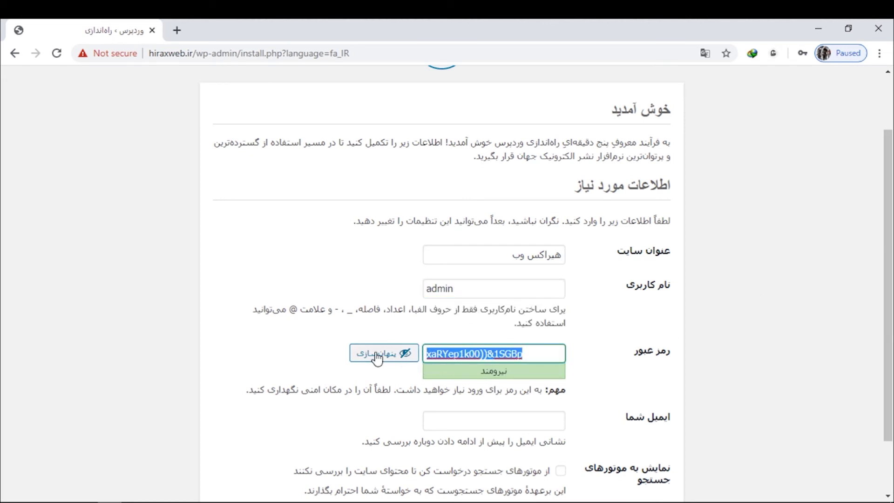
click(497, 340)
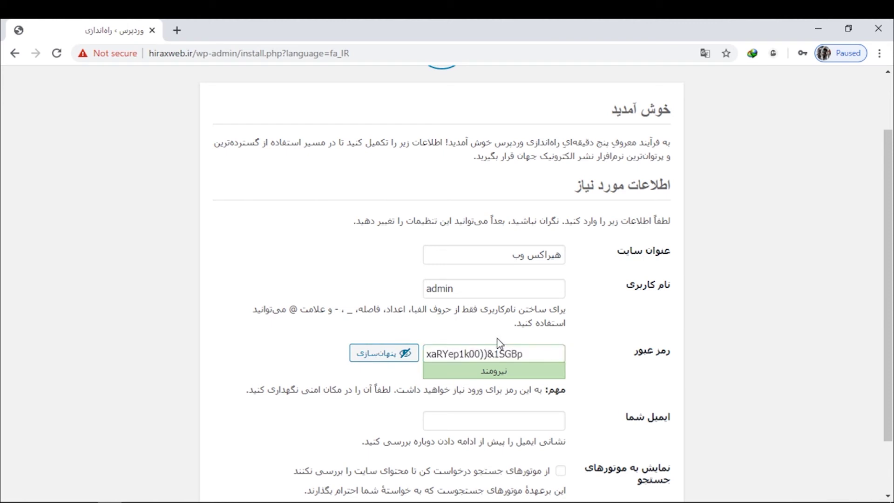
scroll(554, 326, down, 1)
drag(542, 295, 382, 295)
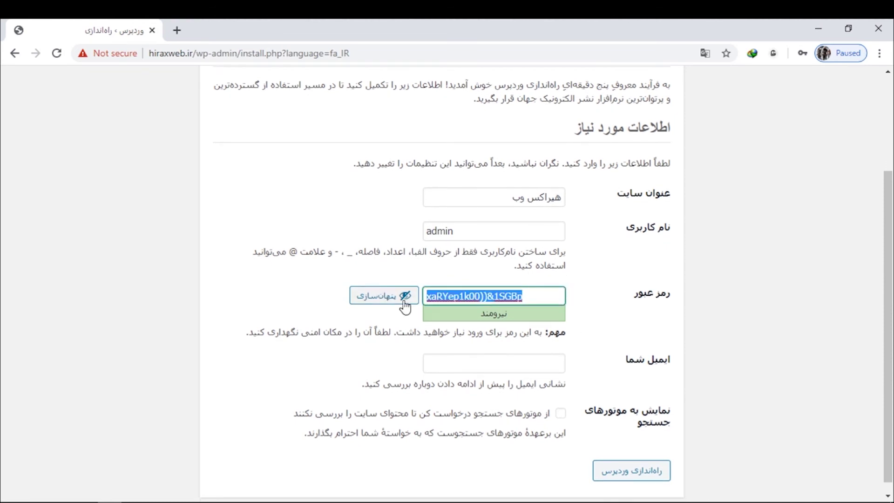
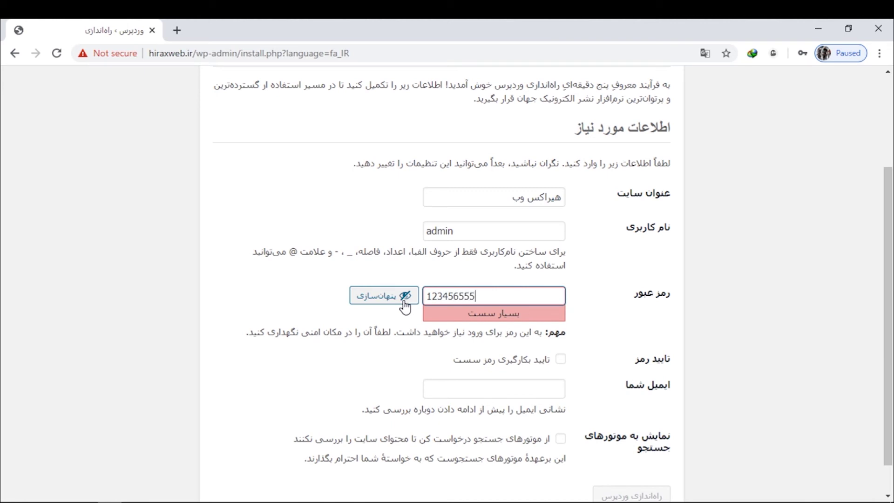
Step: Replace the generated password with a custom medium-strength administrator password
scroll(683, 445, down, 1)
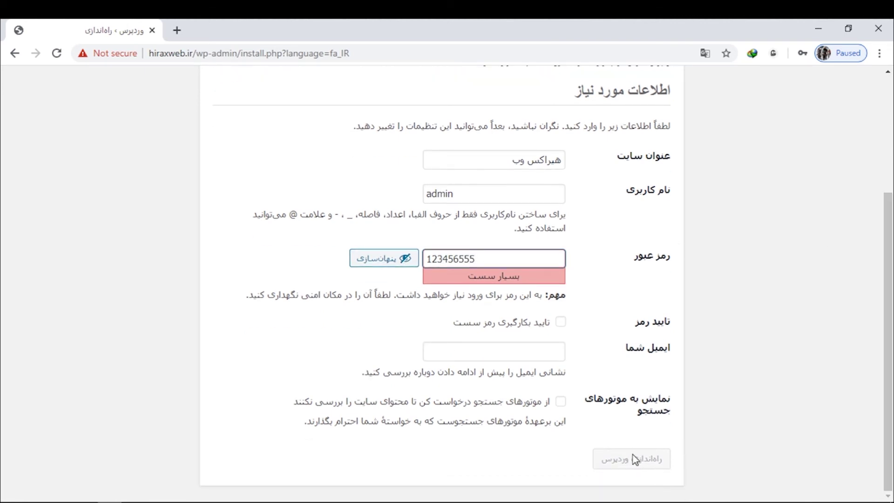
double_click(503, 262)
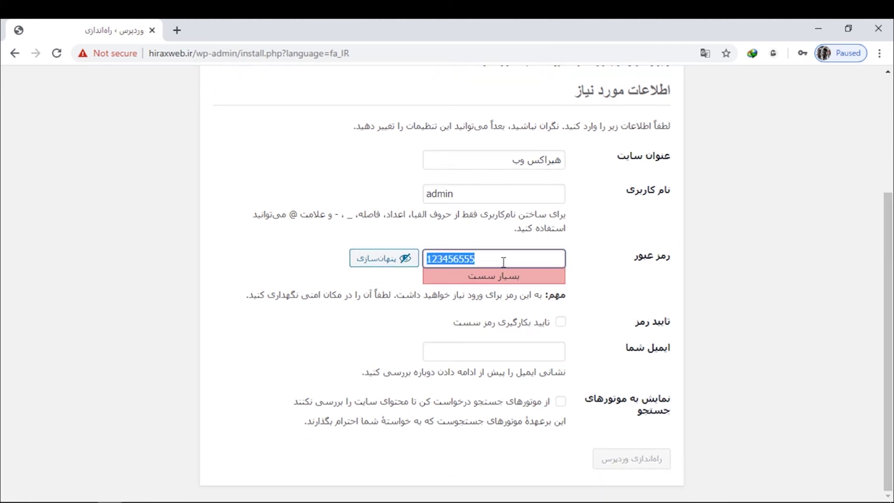
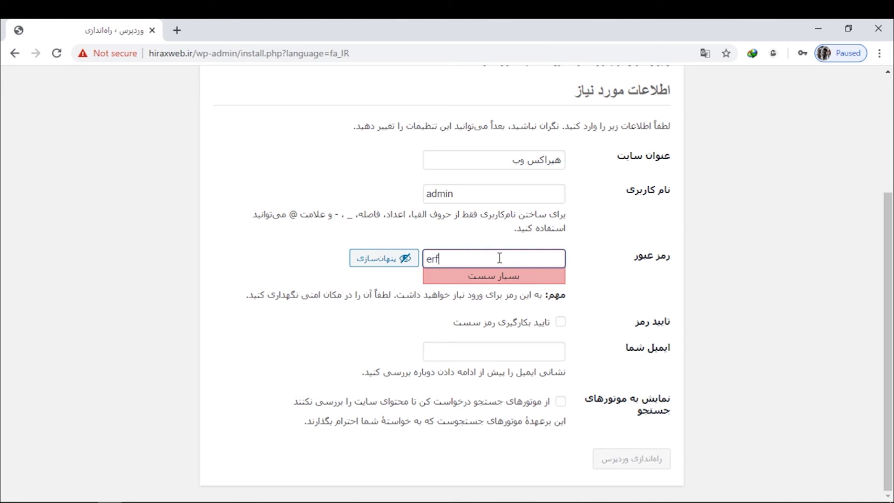
double_click(499, 258)
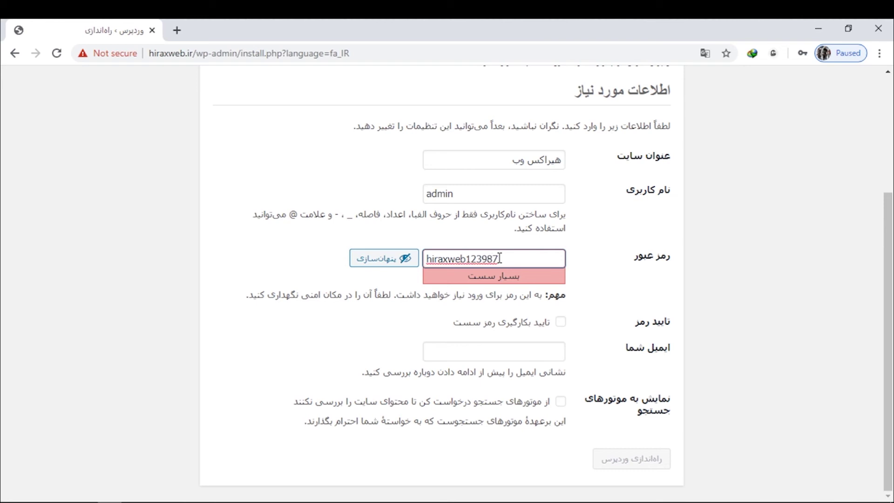
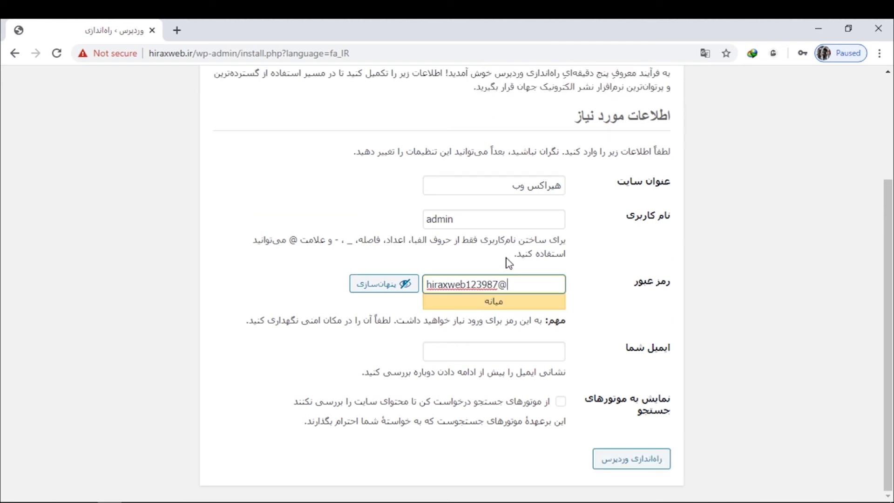
Step: Copy the new administrator password to the clipboard
triple_click(512, 284)
right_click(474, 281)
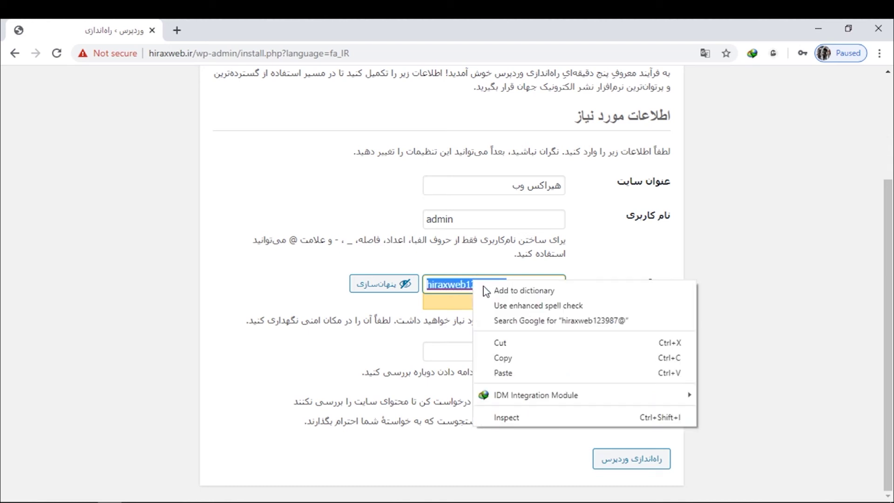
click(513, 359)
click(619, 287)
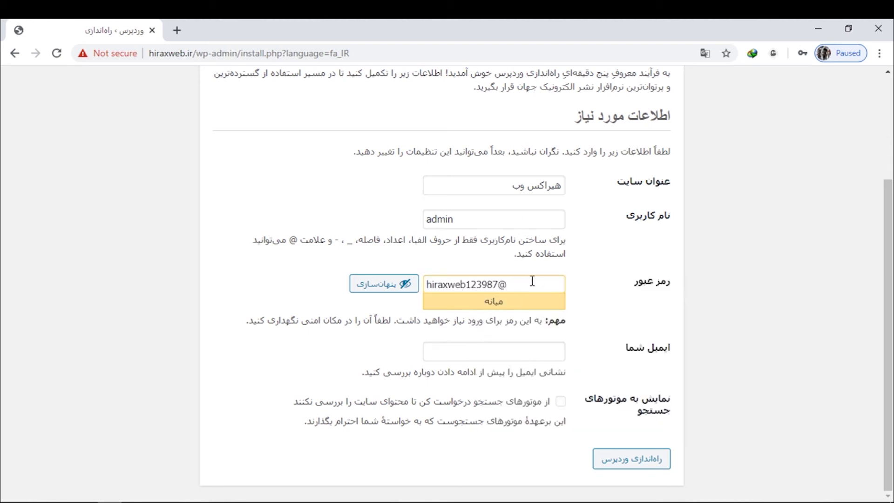
drag(525, 283, 420, 290)
click(479, 270)
Step: Dismiss Chrome's autofill suggestion and type the site's contact e-mail into Your Email
click(510, 354)
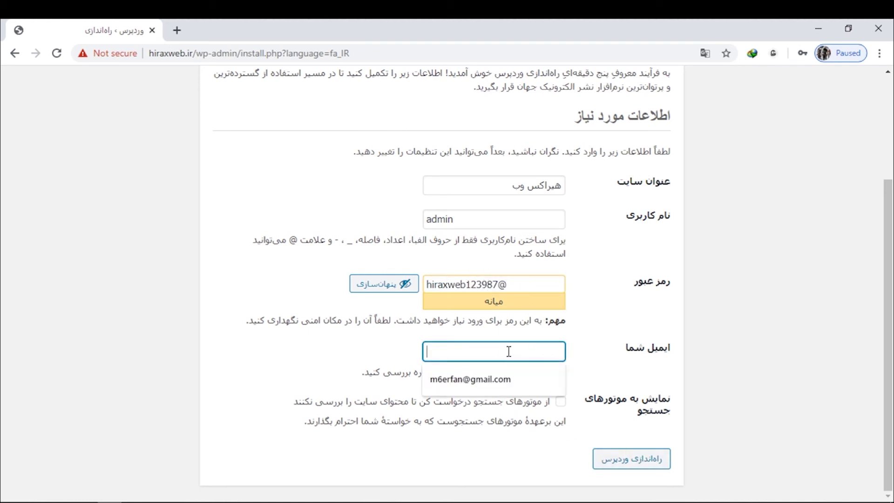
click(584, 346)
click(634, 352)
click(726, 329)
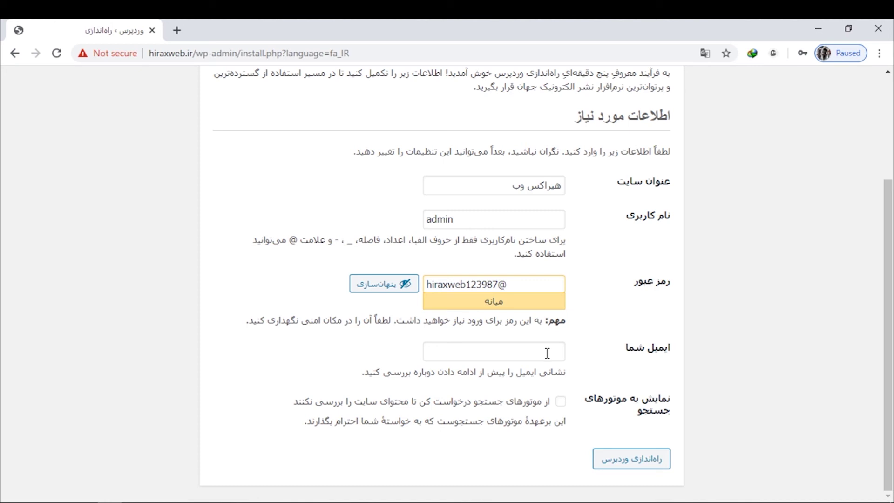
click(644, 359)
click(540, 353)
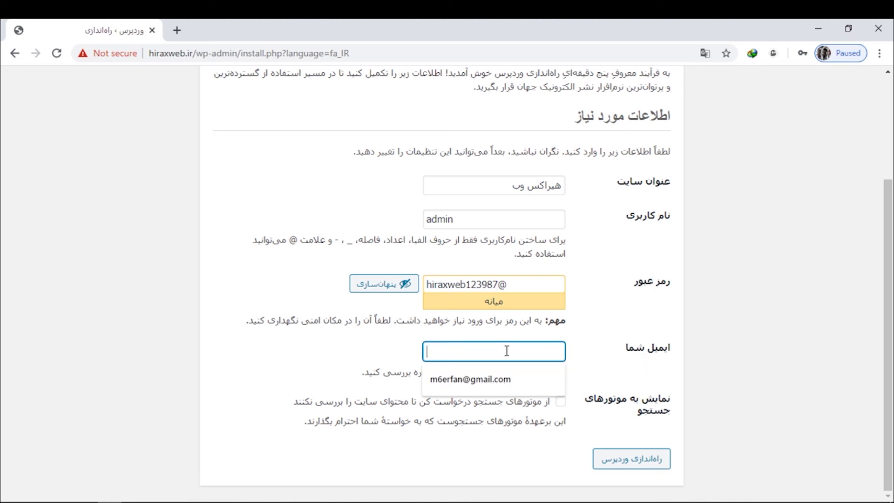
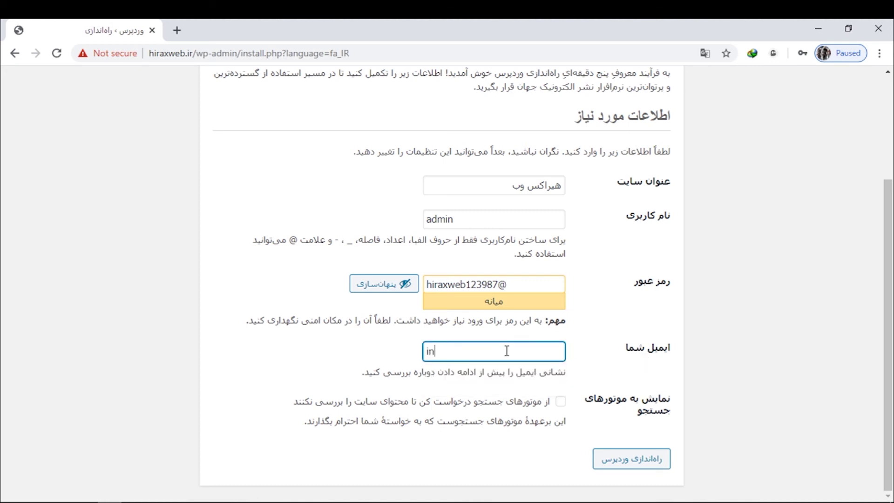
drag(507, 351, 426, 352)
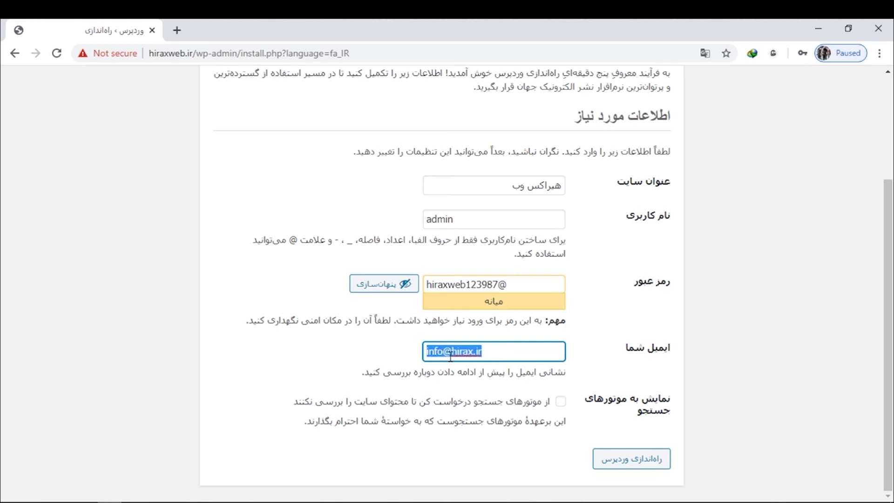
click(449, 355)
click(395, 351)
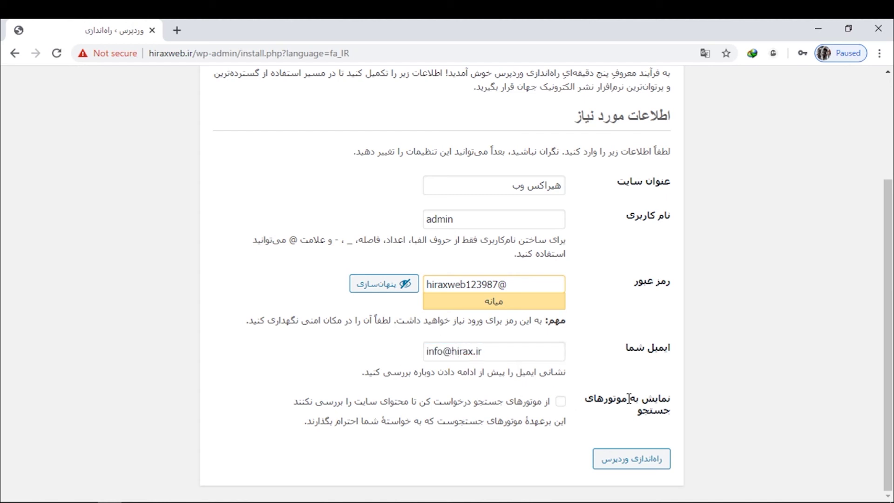
triple_click(639, 410)
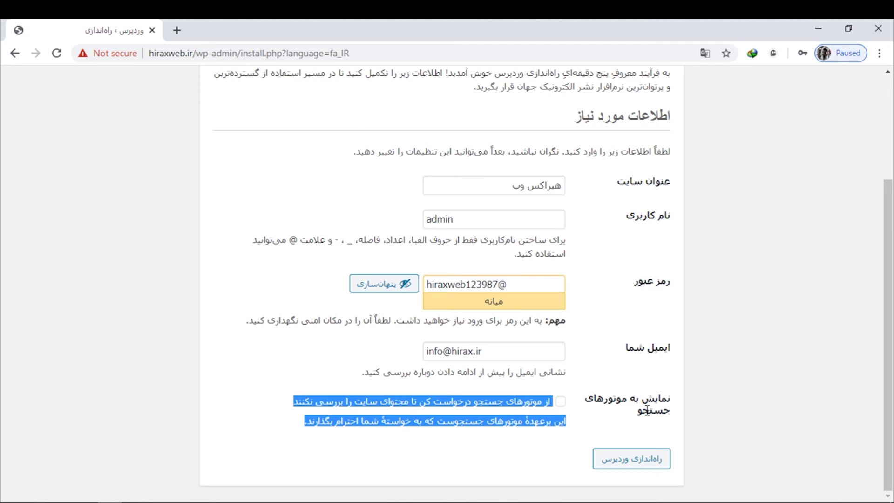
Step: Leave search engine visibility unchecked, review the site title, and run Install WordPress
click(646, 409)
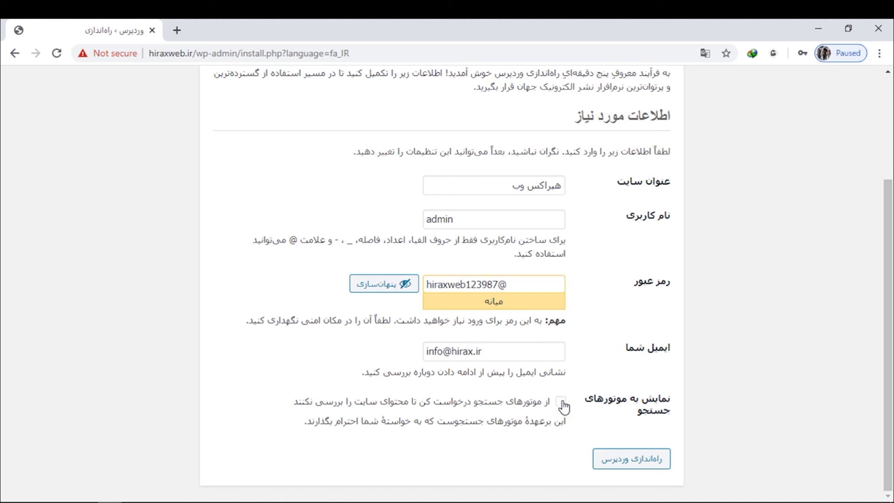
drag(555, 421, 372, 421)
click(436, 425)
drag(487, 180, 585, 190)
click(535, 186)
drag(506, 185, 578, 195)
click(579, 194)
click(636, 464)
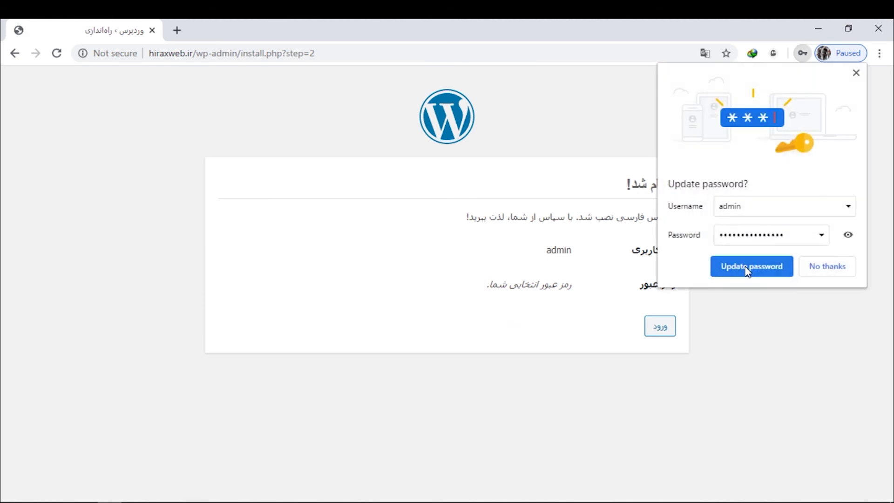
Step: Update the saved admin password in Chrome, then select hiraxweb.ir in the address bar
click(746, 268)
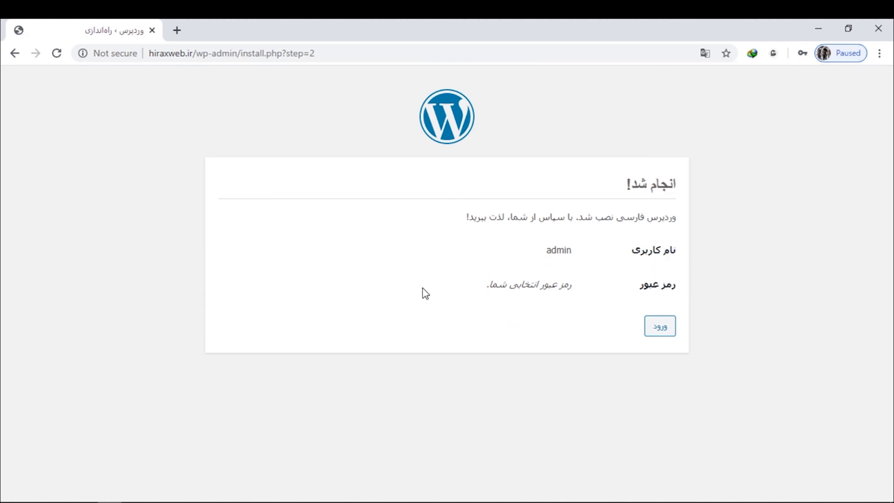
drag(659, 222, 517, 225)
click(445, 240)
drag(193, 53, 149, 54)
right_click(180, 54)
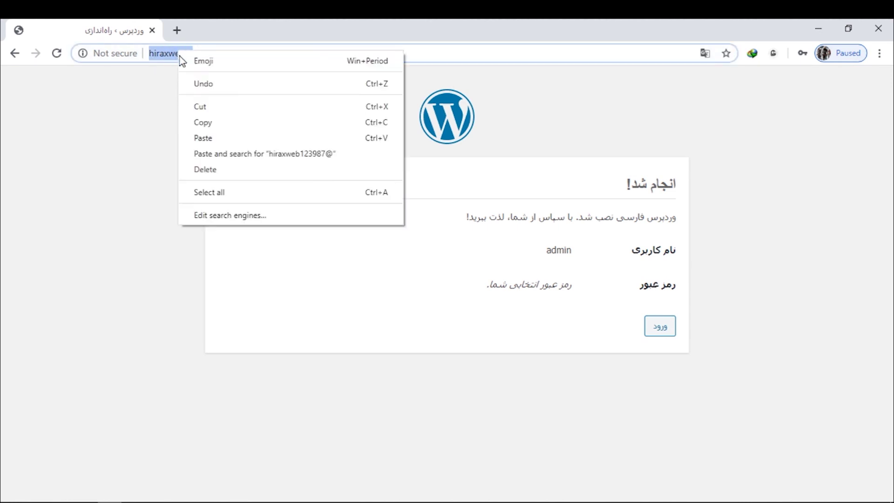
Step: Copy hiraxweb.ir and paste it into a new tab's address bar to load the site
click(211, 122)
click(167, 127)
click(173, 35)
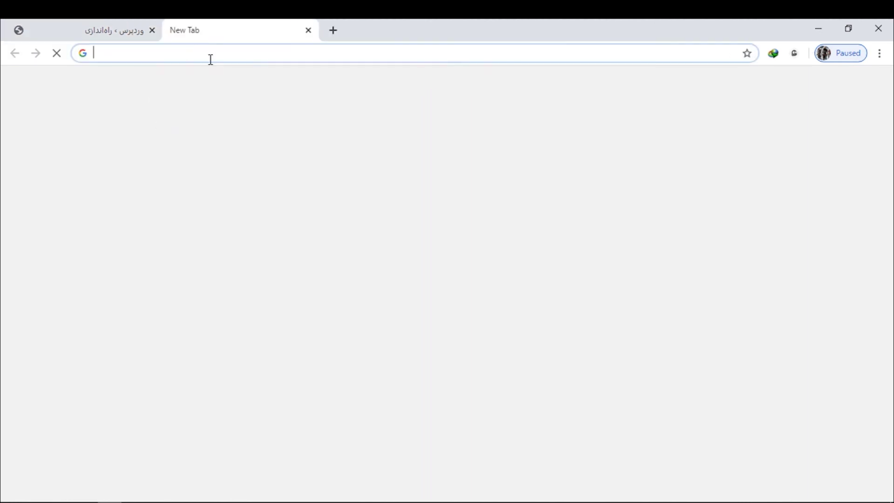
right_click(210, 57)
click(249, 161)
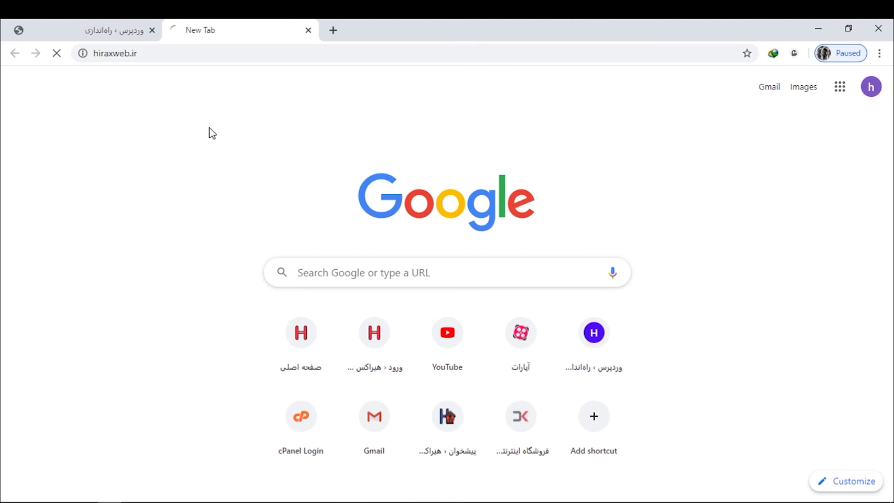